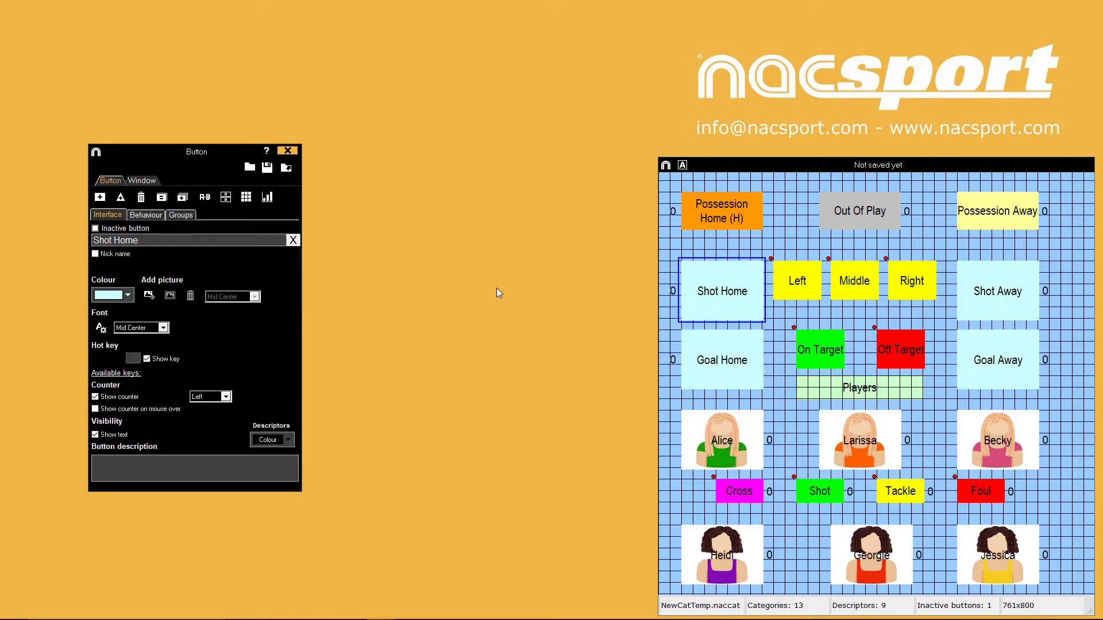
- View Shot Home's Behaviour settings, check the Descriptors view, then return to the Category view
{"action": "left_click", "coordinate": [145, 217]}
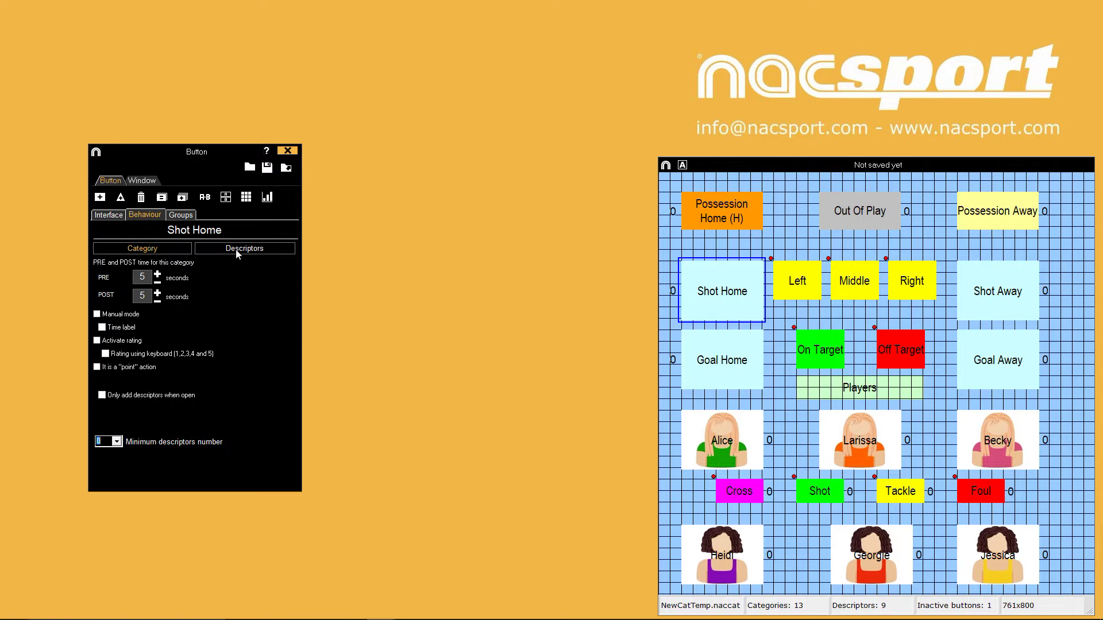
{"action": "left_click", "coordinate": [250, 253]}
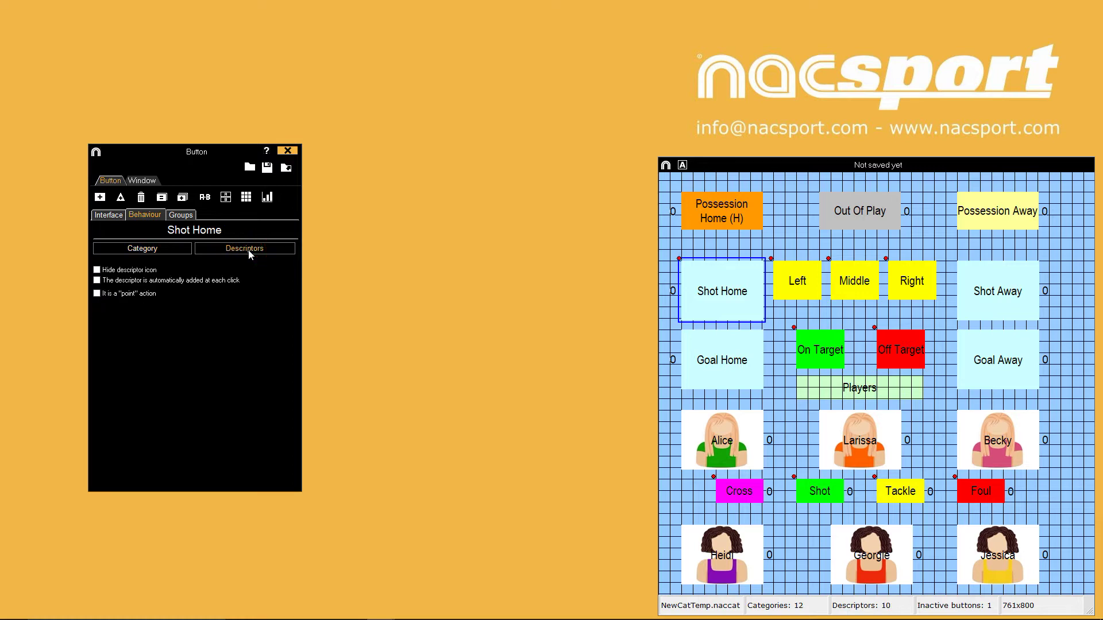
{"action": "left_click", "coordinate": [164, 249]}
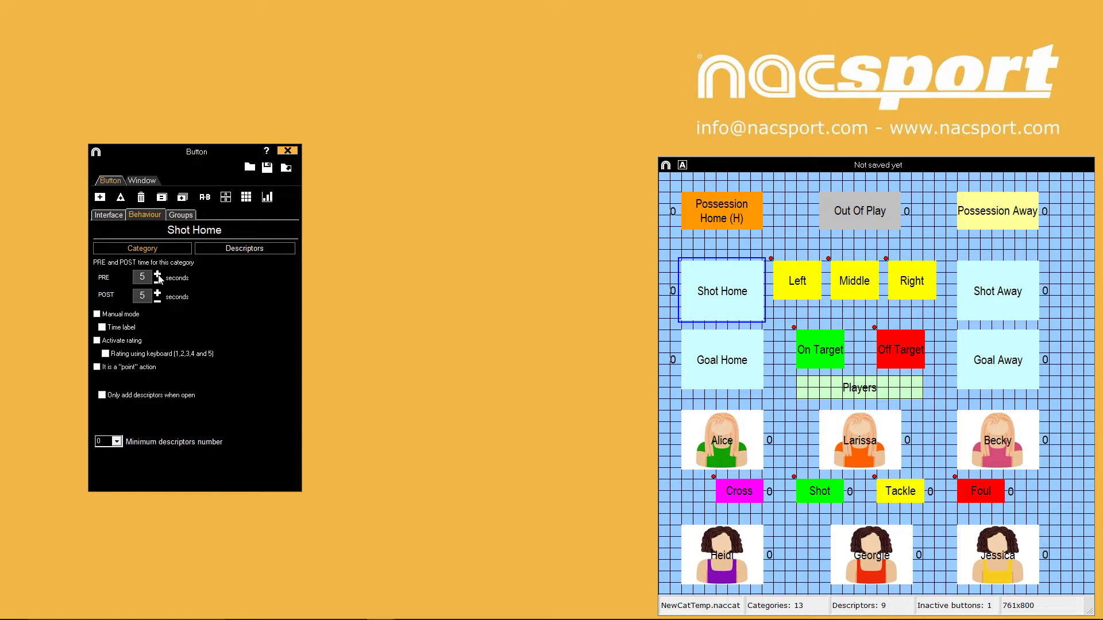
- Set the PRE time to 10 seconds for Shot Home and Shot Away
{"action": "left_click", "coordinate": [159, 276]}
{"action": "left_click", "coordinate": [158, 276]}
{"action": "left_click", "coordinate": [158, 276]}
{"action": "left_click", "coordinate": [158, 276]}
{"action": "left_click", "coordinate": [159, 276]}
{"action": "left_click", "coordinate": [977, 310]}
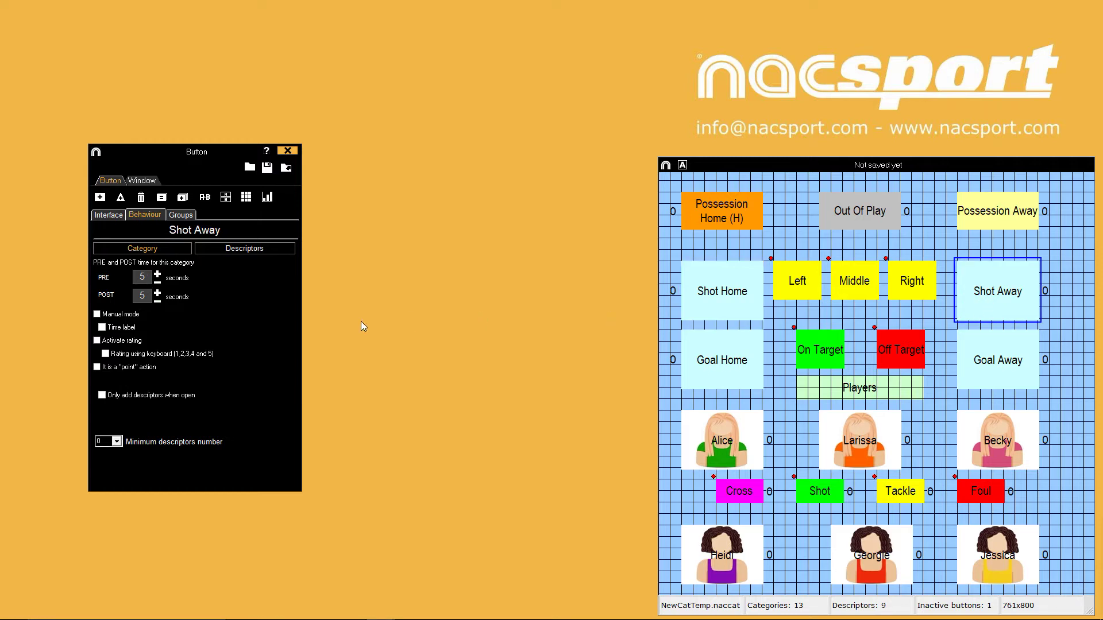
{"action": "left_click", "coordinate": [144, 279]}
{"action": "double_click", "coordinate": [144, 280]}
{"action": "type", "text": "10"}
- Select Goal Home and Goal Away together and set their PRE time to 20 seconds
{"action": "left_click", "coordinate": [731, 369]}
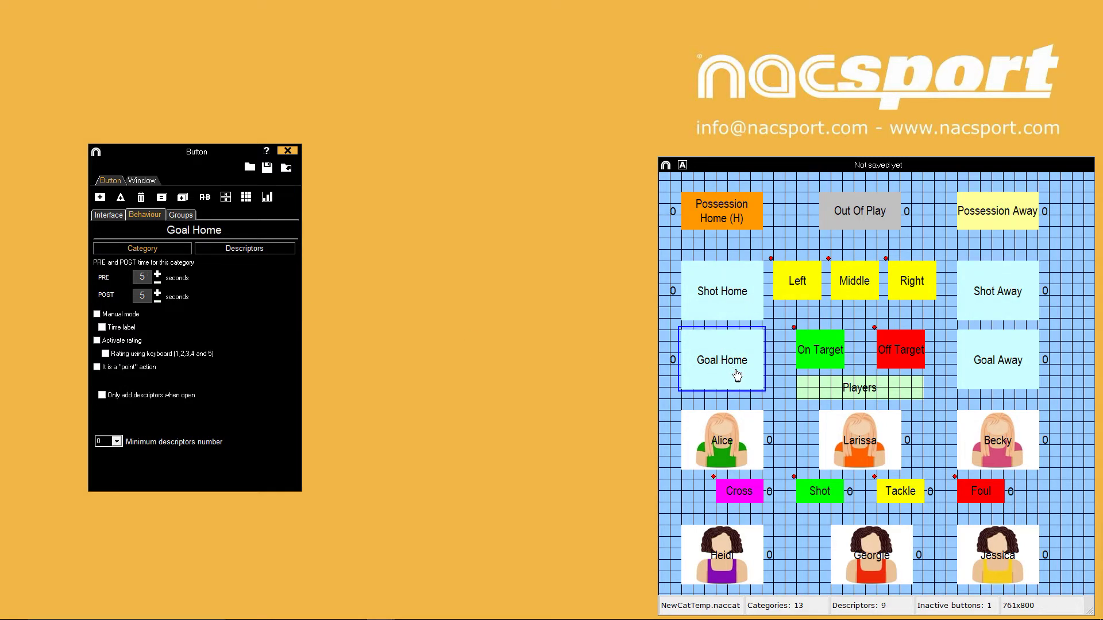
{"action": "left_click", "coordinate": [977, 369], "text": "ctrl"}
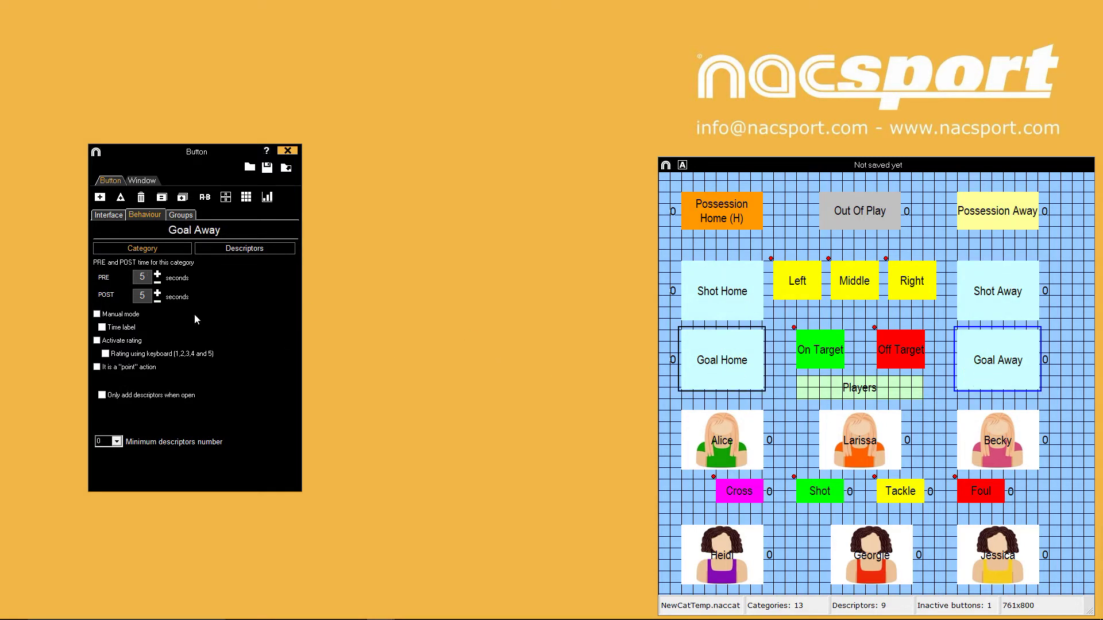
{"action": "double_click", "coordinate": [140, 278]}
{"action": "type", "text": "20"}
- Switch Possession Home (H) to manual mode with PRE and POST both set to 5 seconds
{"action": "left_click", "coordinate": [720, 219]}
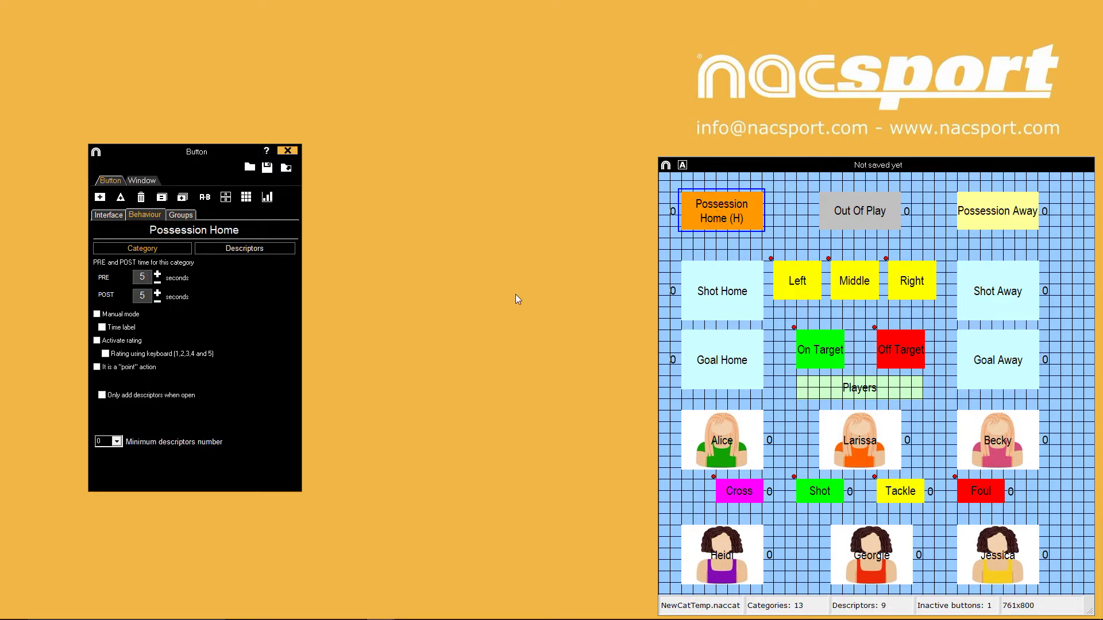
{"action": "left_click", "coordinate": [97, 315]}
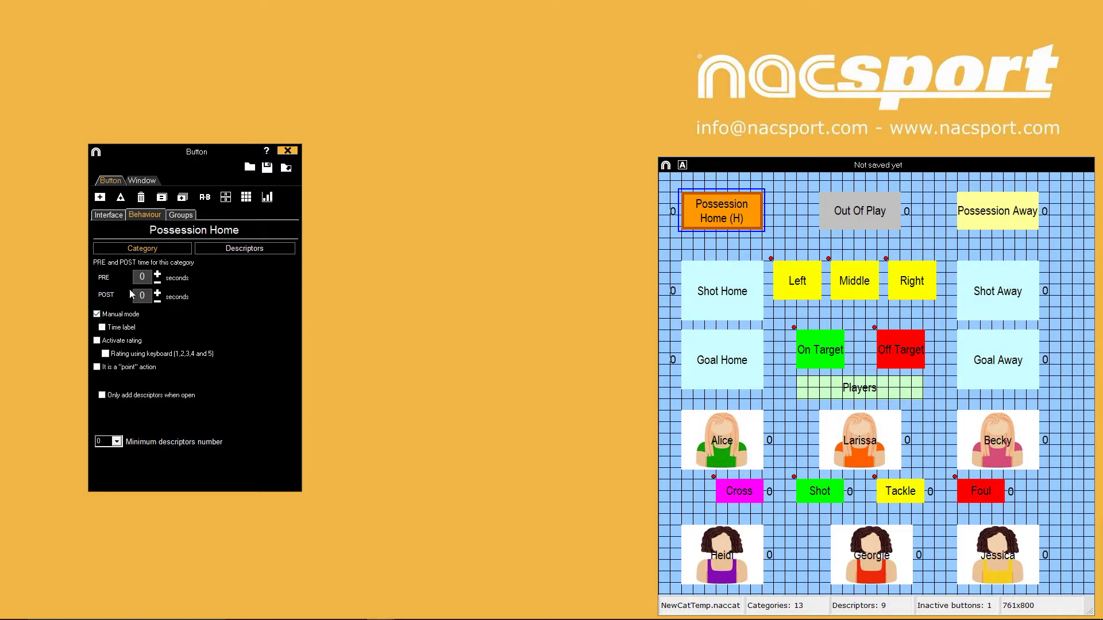
{"action": "double_click", "coordinate": [143, 278]}
{"action": "type", "text": "5"}
{"action": "double_click", "coordinate": [144, 295]}
{"action": "type", "text": "5"}
- Make Possession Away manual with 5-second PRE and POST, excluding Possession Home
{"action": "left_click", "coordinate": [987, 223]}
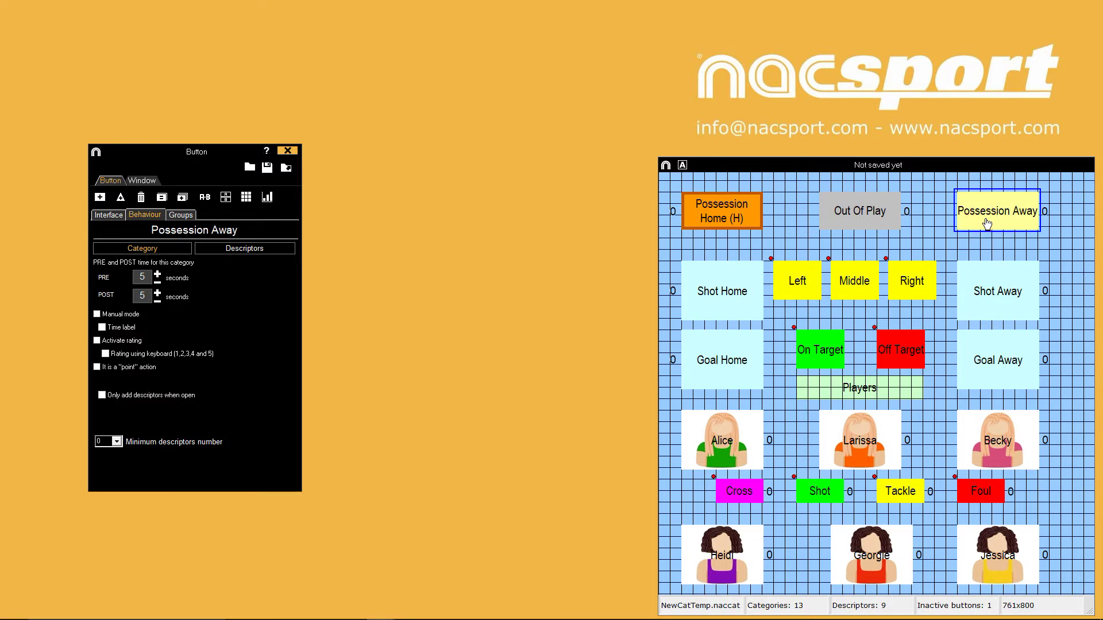
{"action": "left_click", "coordinate": [97, 314]}
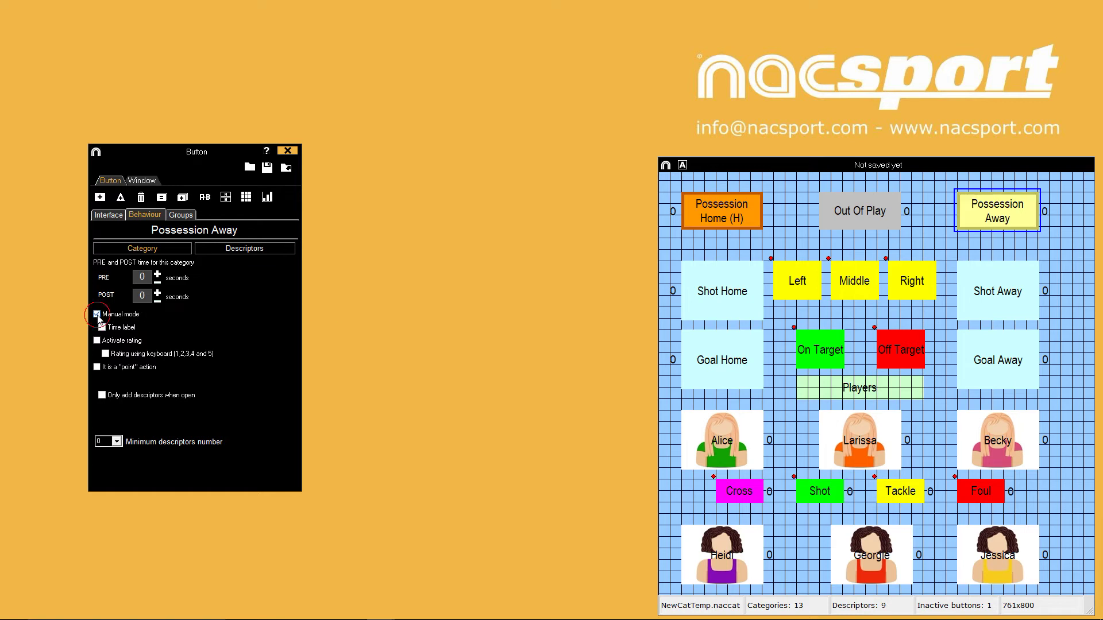
{"action": "double_click", "coordinate": [142, 277]}
{"action": "type", "text": "5"}
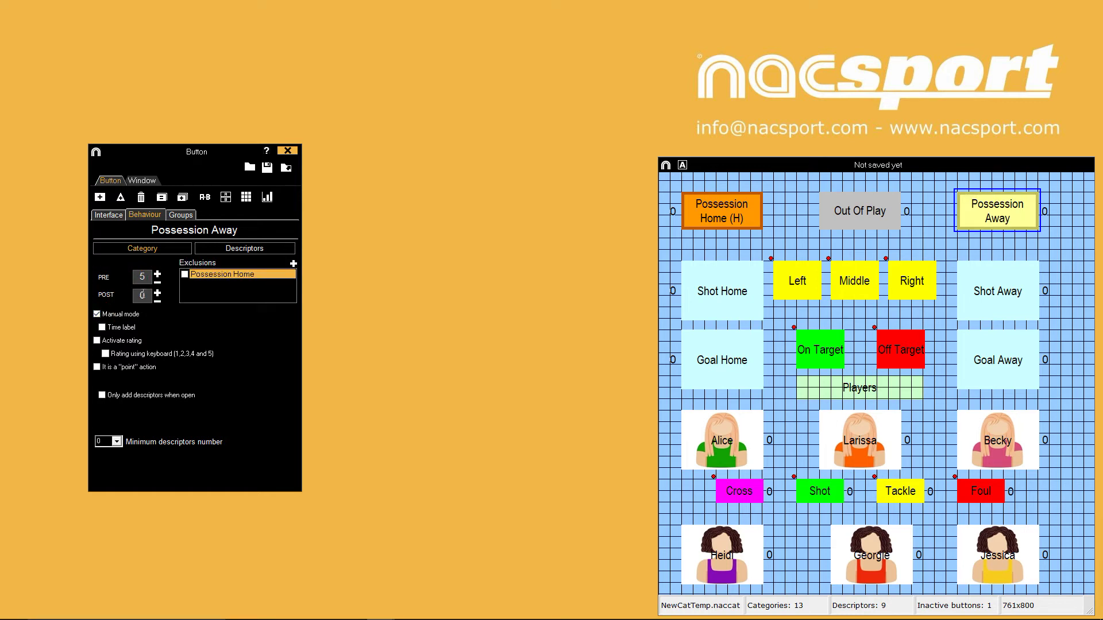
{"action": "double_click", "coordinate": [142, 295]}
{"action": "type", "text": "5"}
{"action": "left_click", "coordinate": [184, 275]}
{"action": "left_click", "coordinate": [733, 223]}
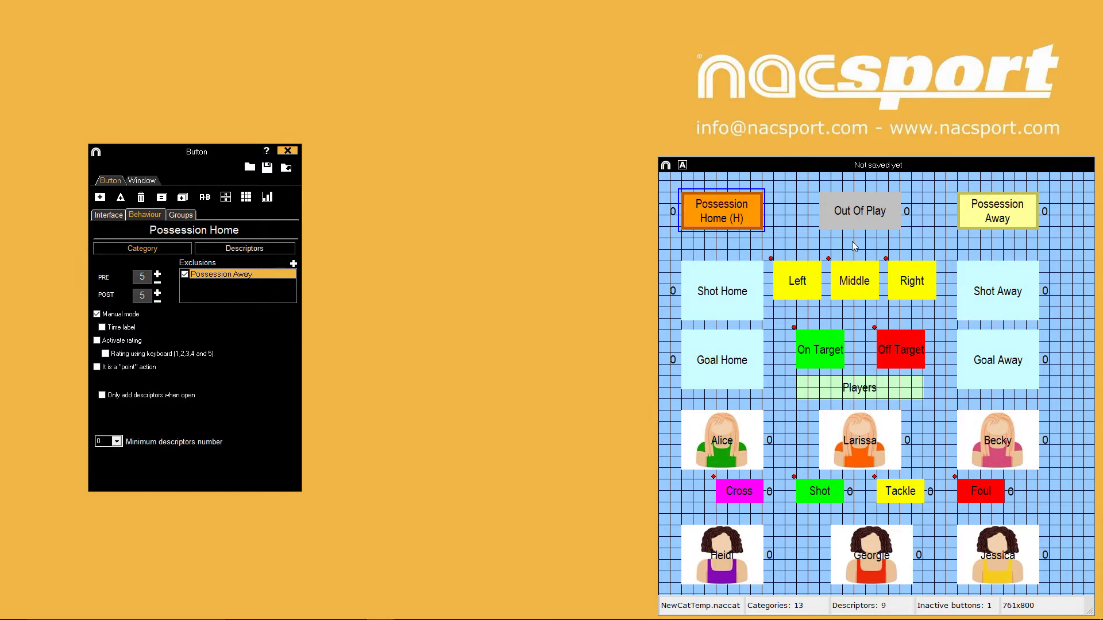
- Make Out Of Play manual, exclude both possession categories, and enable its time label
{"action": "left_click", "coordinate": [864, 221]}
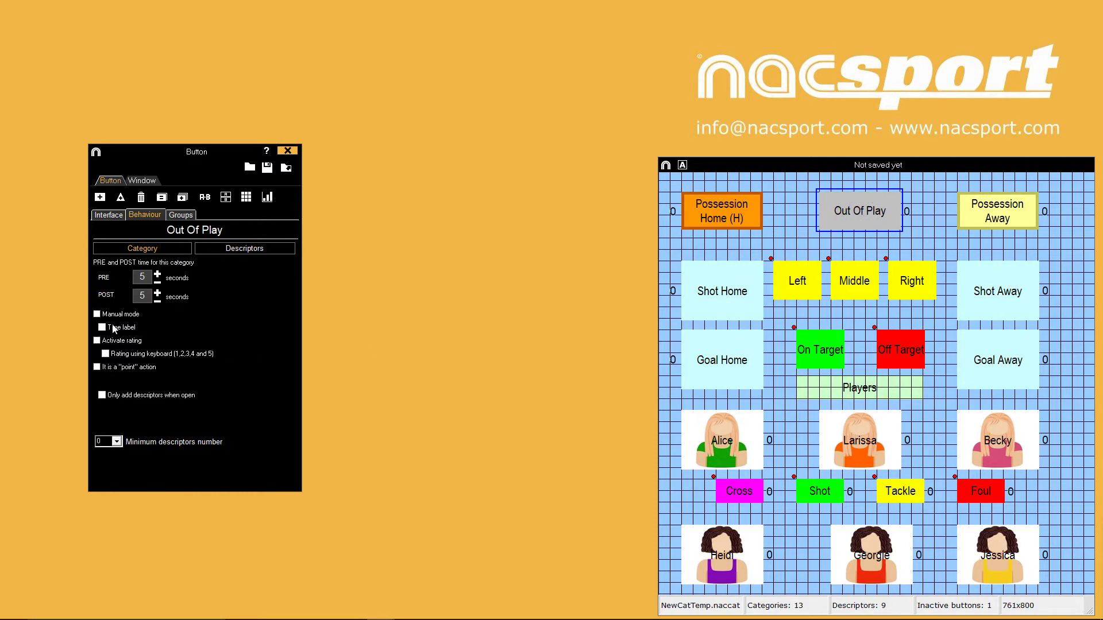
{"action": "left_click", "coordinate": [96, 314]}
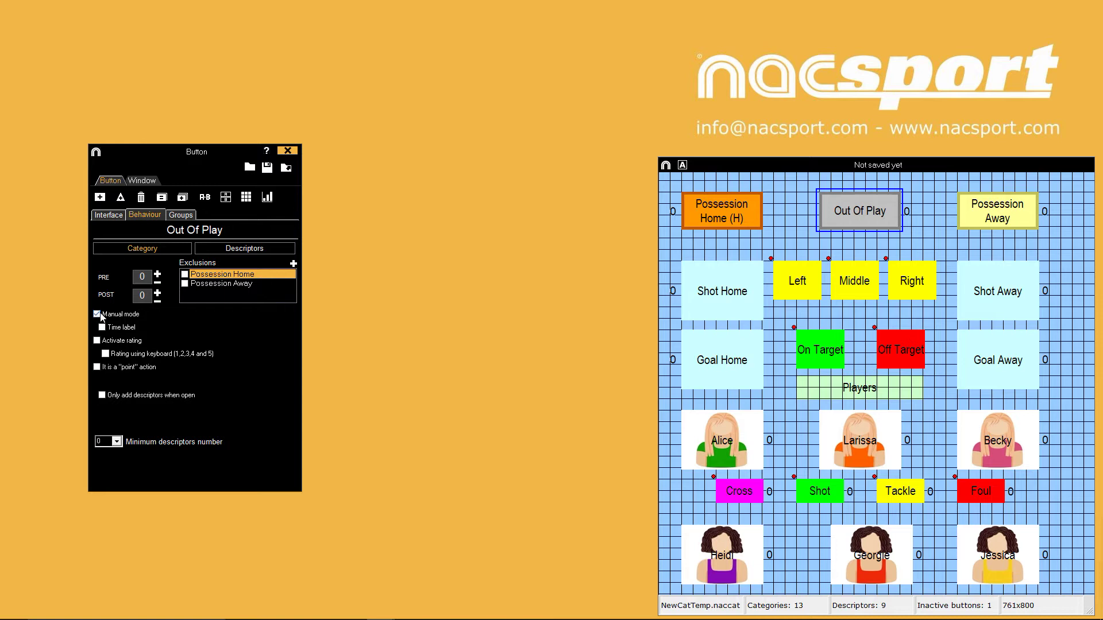
{"action": "left_click", "coordinate": [184, 274]}
{"action": "left_click", "coordinate": [185, 284]}
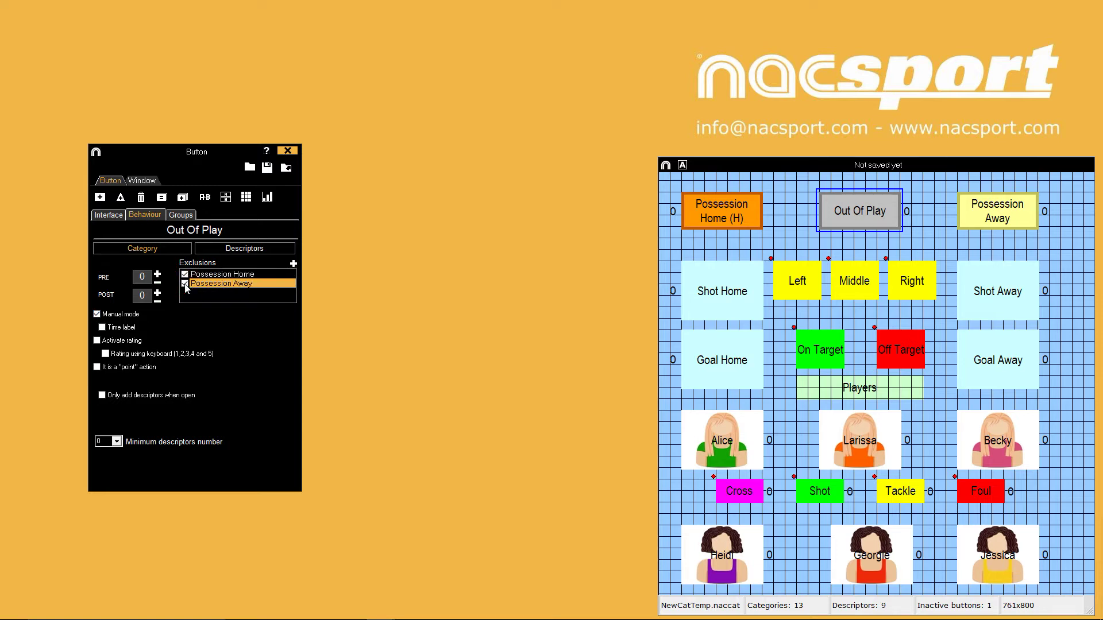
{"action": "left_click", "coordinate": [722, 222]}
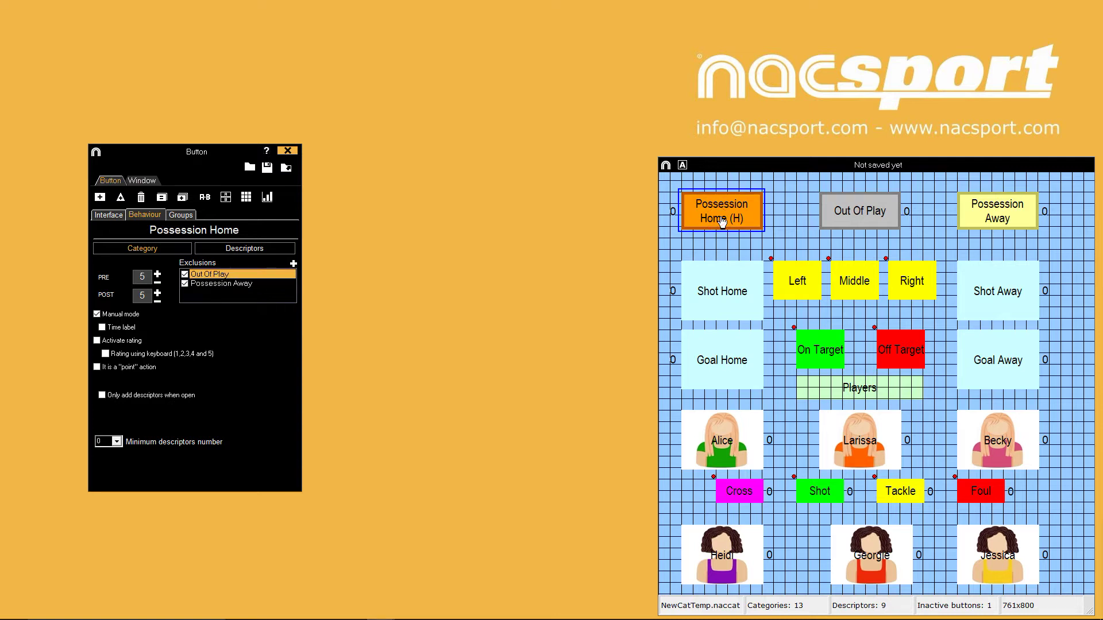
{"action": "left_click", "coordinate": [1005, 224]}
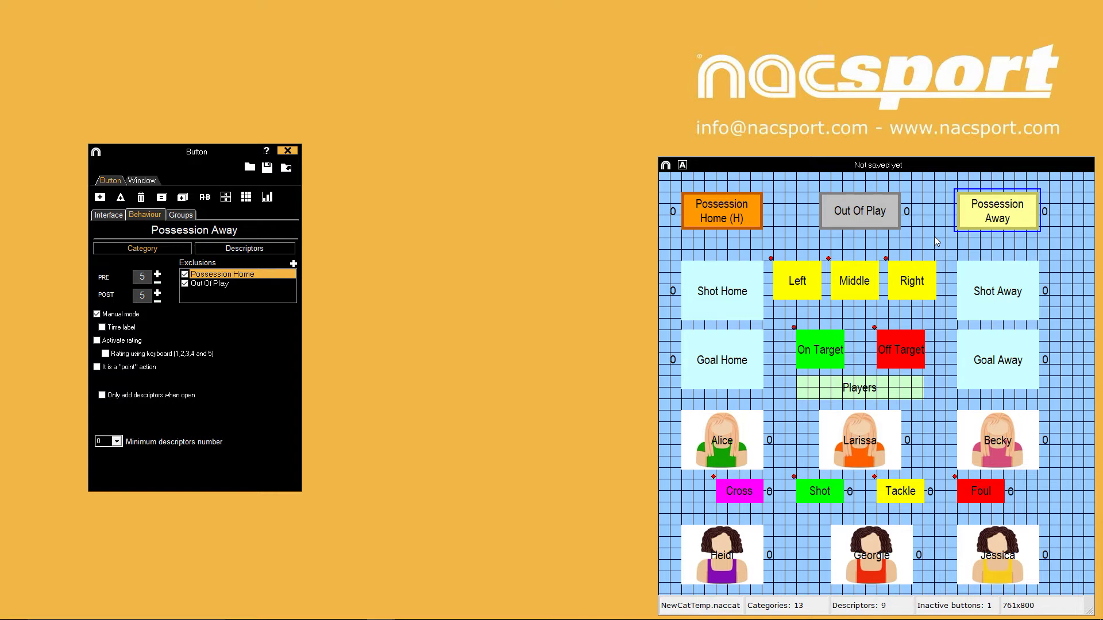
{"action": "left_click", "coordinate": [864, 221]}
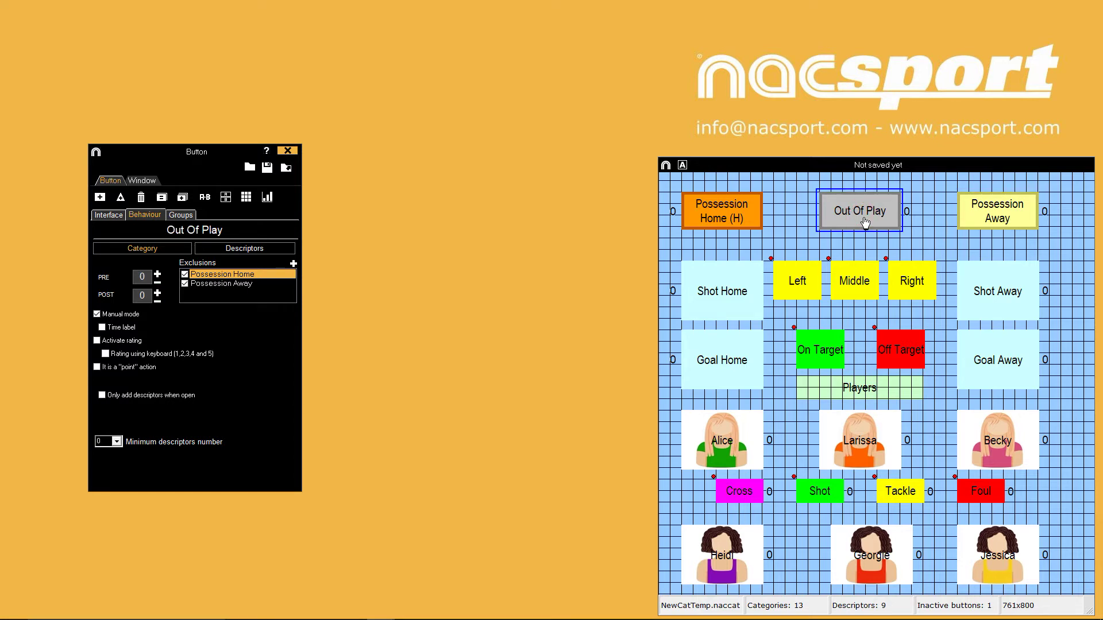
{"action": "left_click", "coordinate": [103, 329]}
- Review Shot Home and Goal Home times, then tick 'Only add descriptors when open' for Possession Home
{"action": "left_click", "coordinate": [728, 308]}
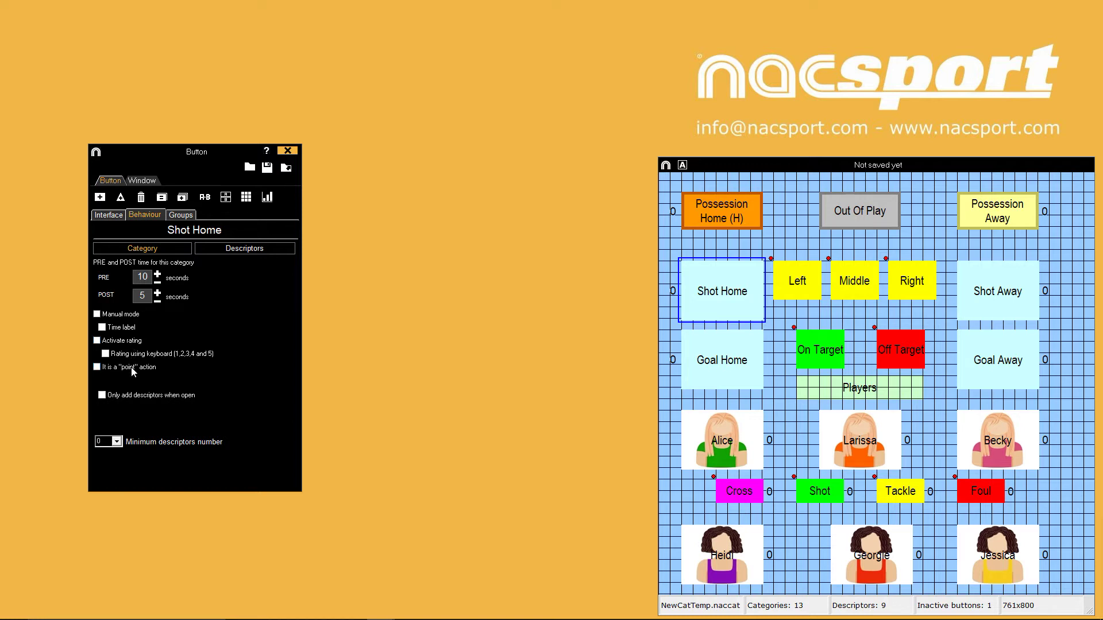
{"action": "left_click", "coordinate": [708, 369]}
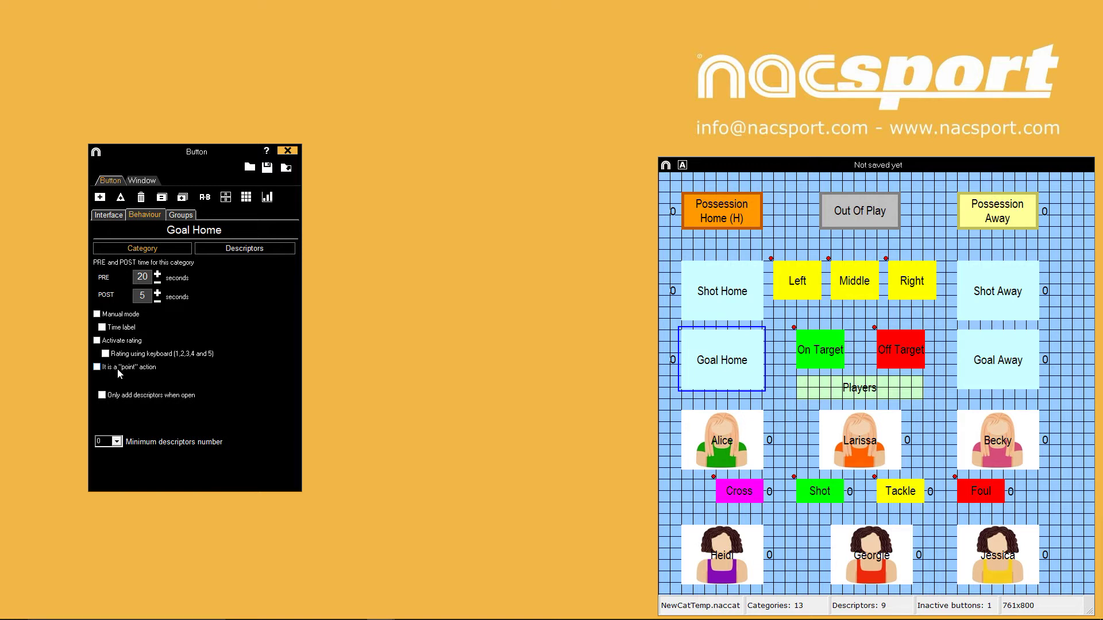
{"action": "left_click", "coordinate": [724, 223]}
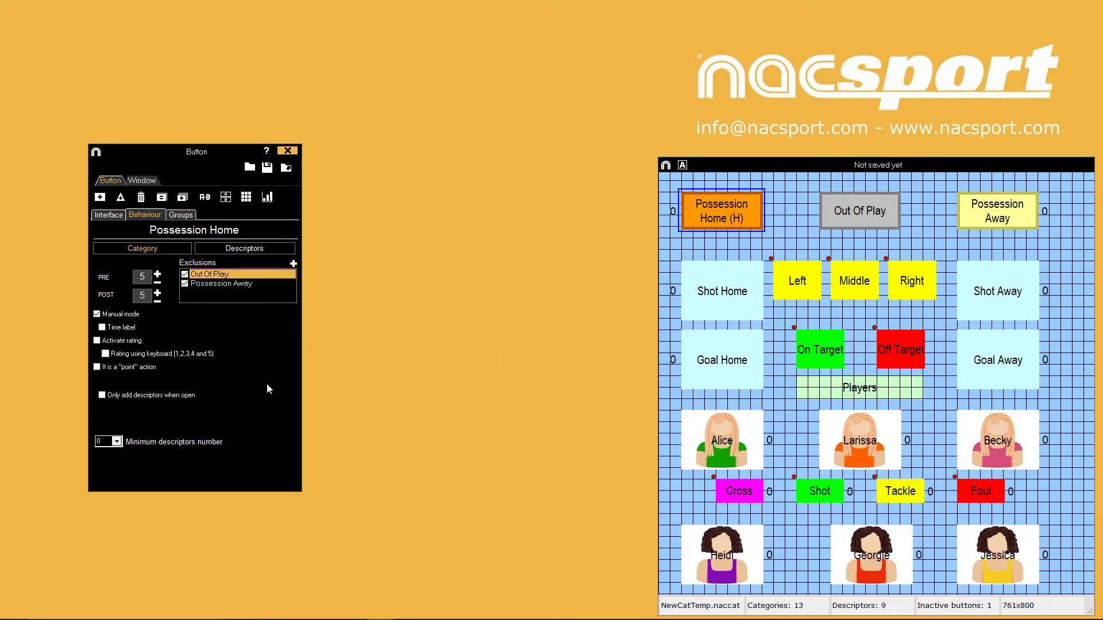
{"action": "left_click", "coordinate": [139, 396]}
- Untick Possession Home's only-when-open option and set Shot Home's minimum descriptors number to 2
{"action": "left_click", "coordinate": [175, 400]}
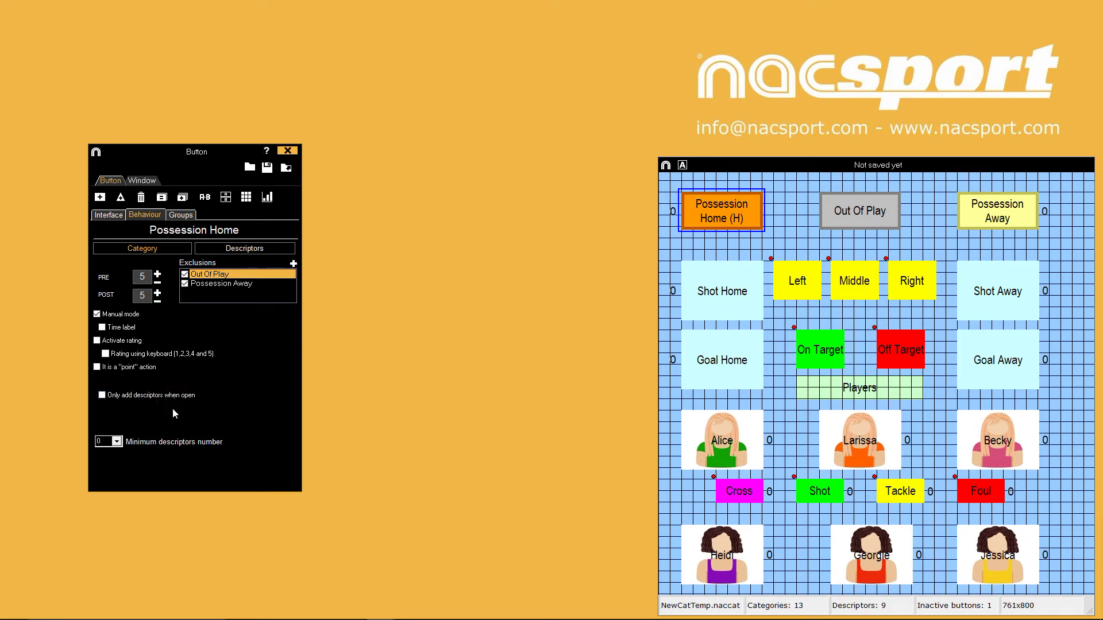
{"action": "left_click", "coordinate": [722, 299]}
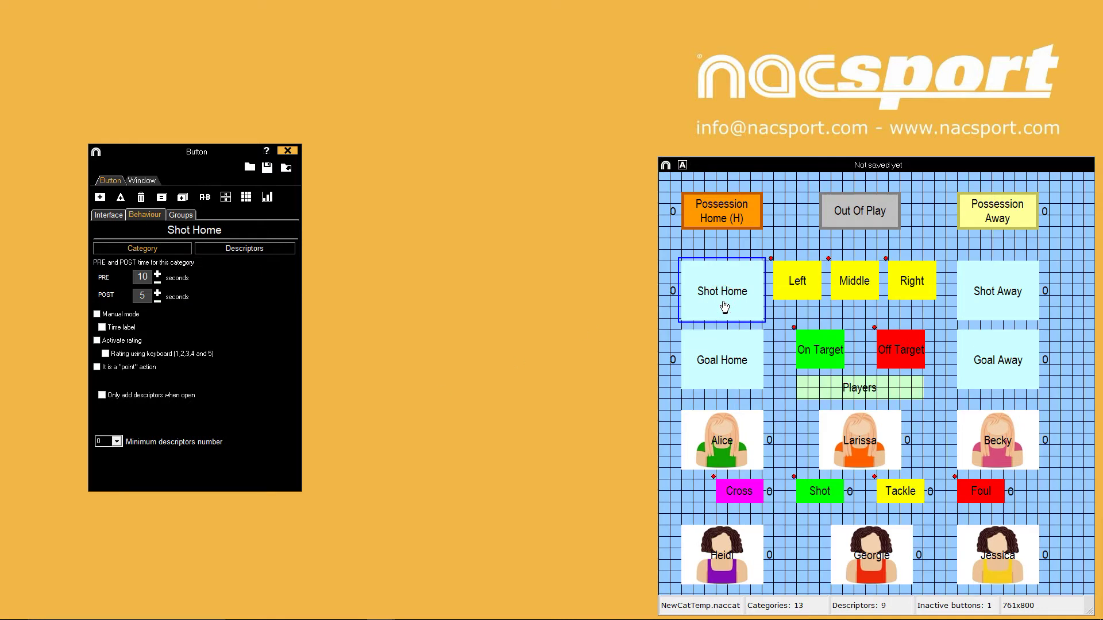
{"action": "left_click", "coordinate": [116, 442]}
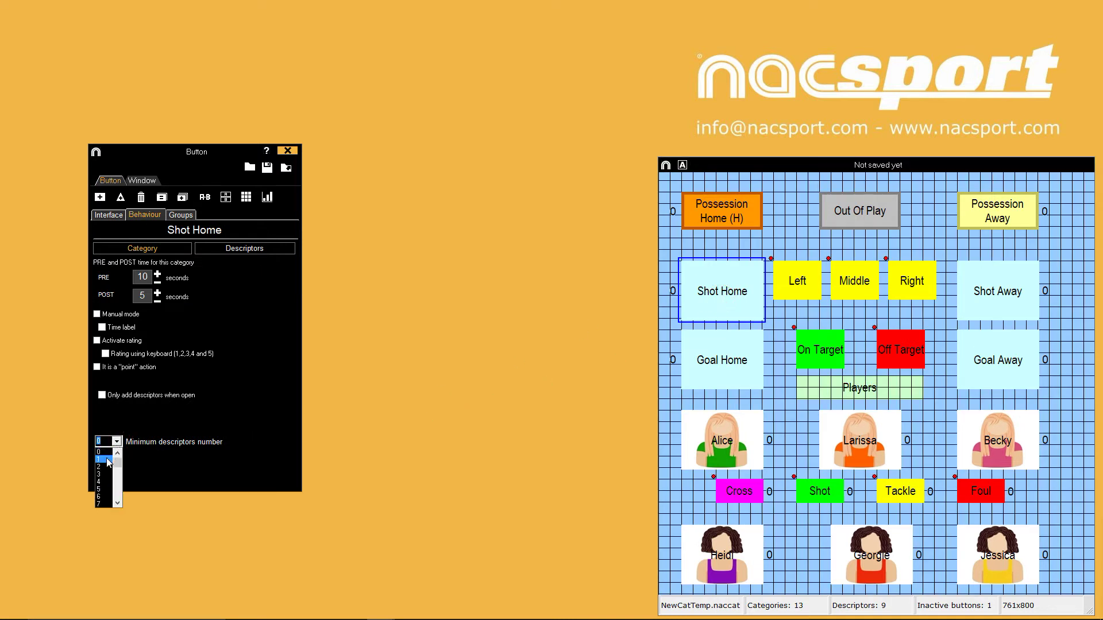
{"action": "left_click", "coordinate": [107, 459]}
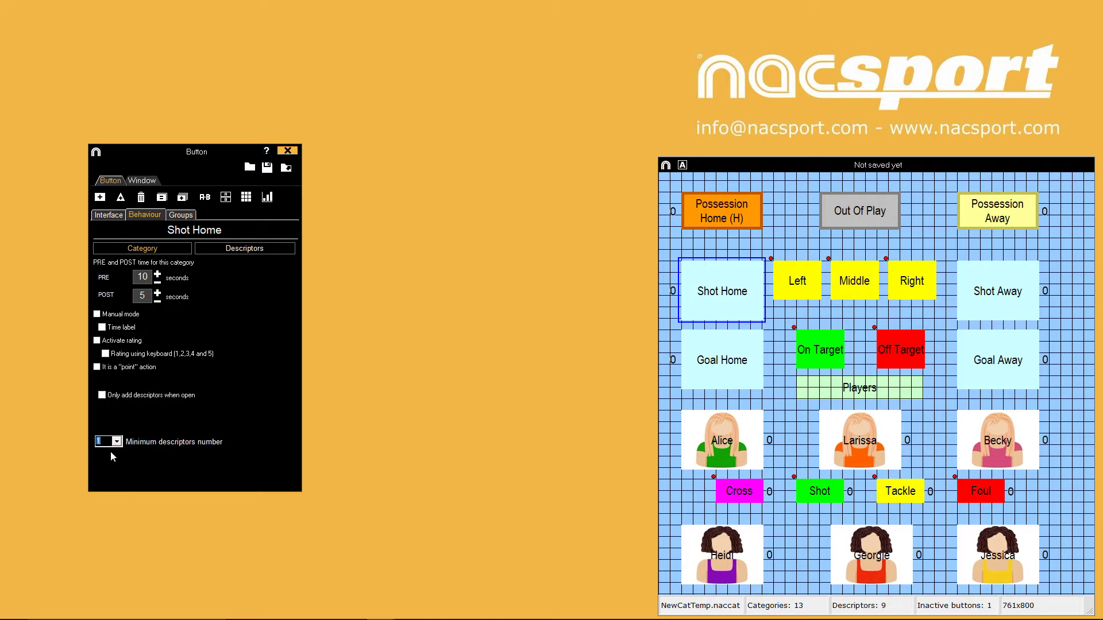
{"action": "left_click", "coordinate": [117, 443]}
{"action": "left_click", "coordinate": [109, 460]}
- Tick 'Hide descriptor icon' for both the On Target and Off Target descriptors
{"action": "left_click", "coordinate": [816, 360]}
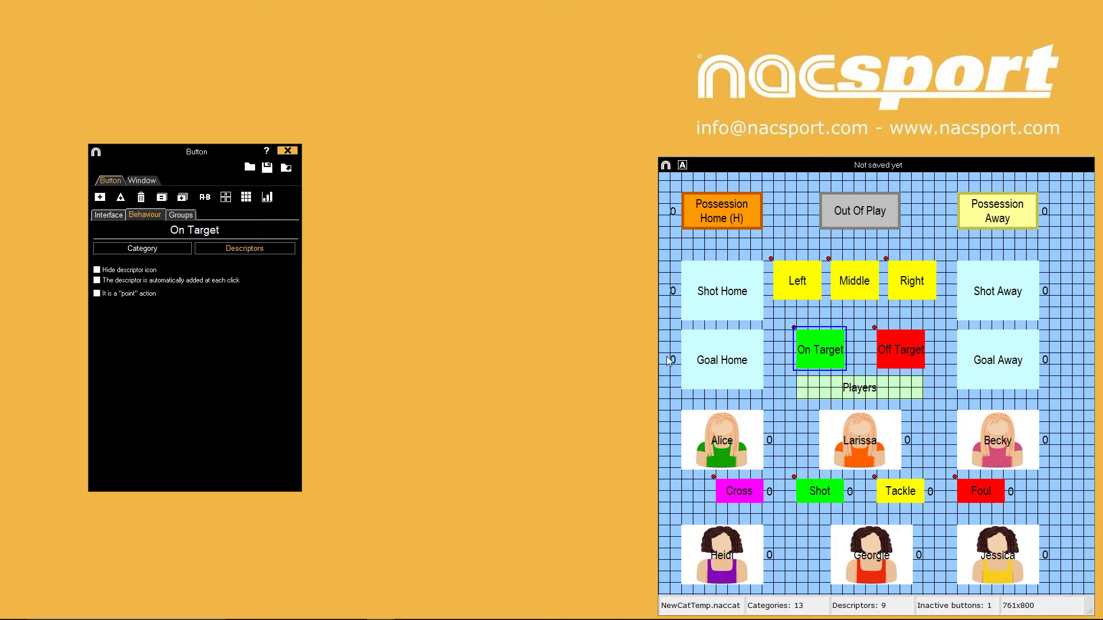
{"action": "left_click", "coordinate": [96, 271]}
{"action": "left_click", "coordinate": [914, 344]}
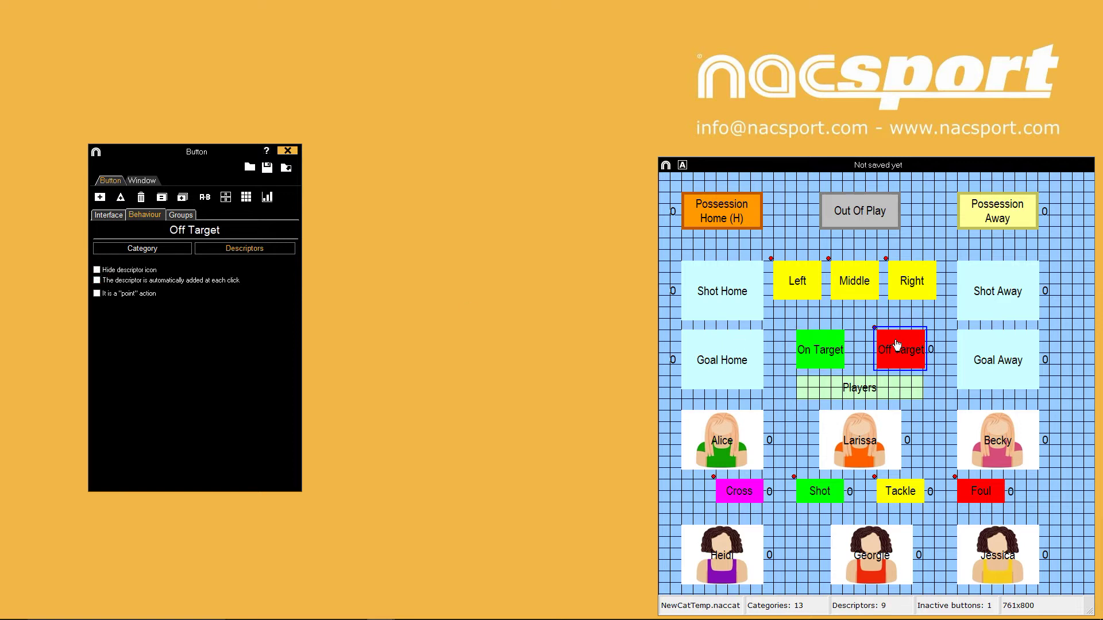
{"action": "left_click", "coordinate": [97, 270]}
- Add two descriptor buttons named '1st Half' and '2nd Half' and move them to the top
{"action": "left_click", "coordinate": [791, 194]}
{"action": "left_click", "coordinate": [934, 194]}
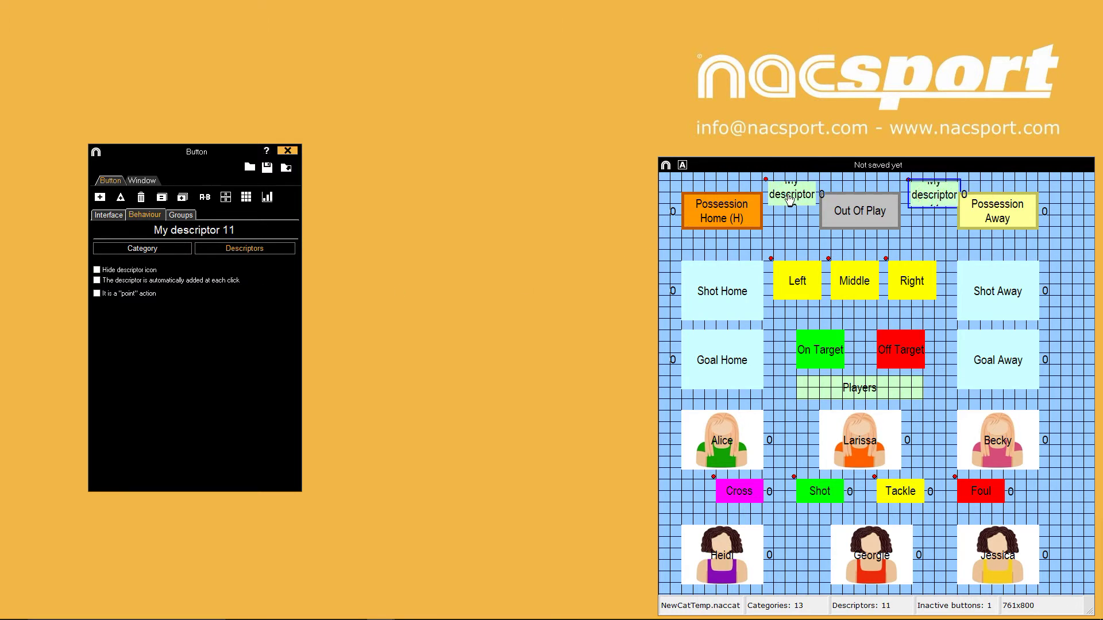
{"action": "left_click_drag", "start_coordinate": [795, 201], "coordinate": [788, 189]}
{"action": "double_click", "coordinate": [789, 188]}
{"action": "type", "text": "1st Half"}
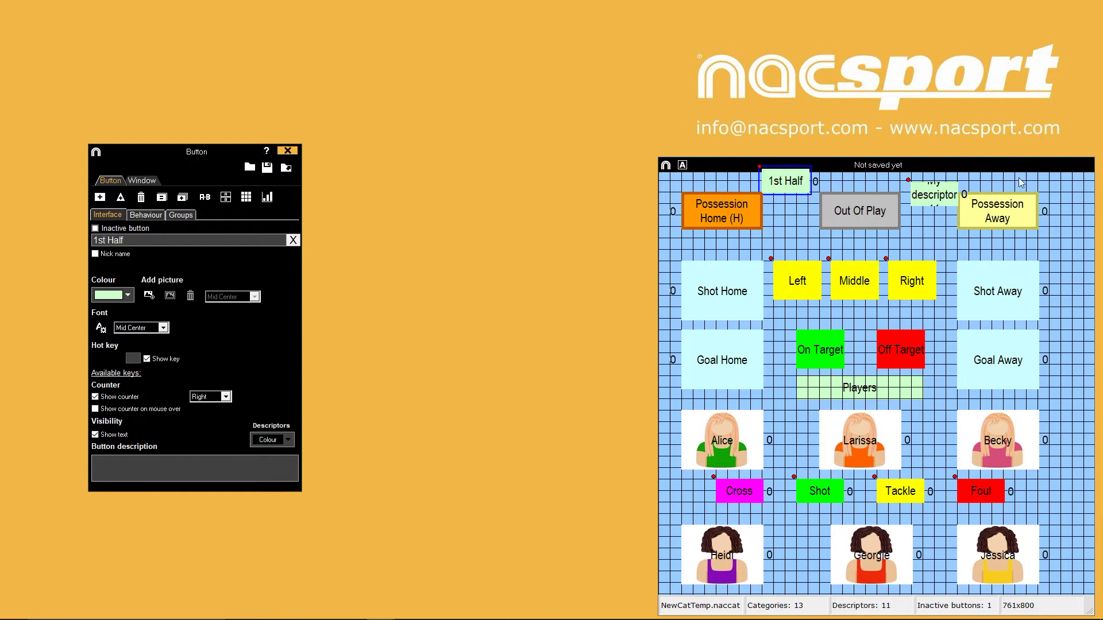
{"action": "double_click", "coordinate": [935, 194]}
{"action": "type", "text": "2nd Half"}
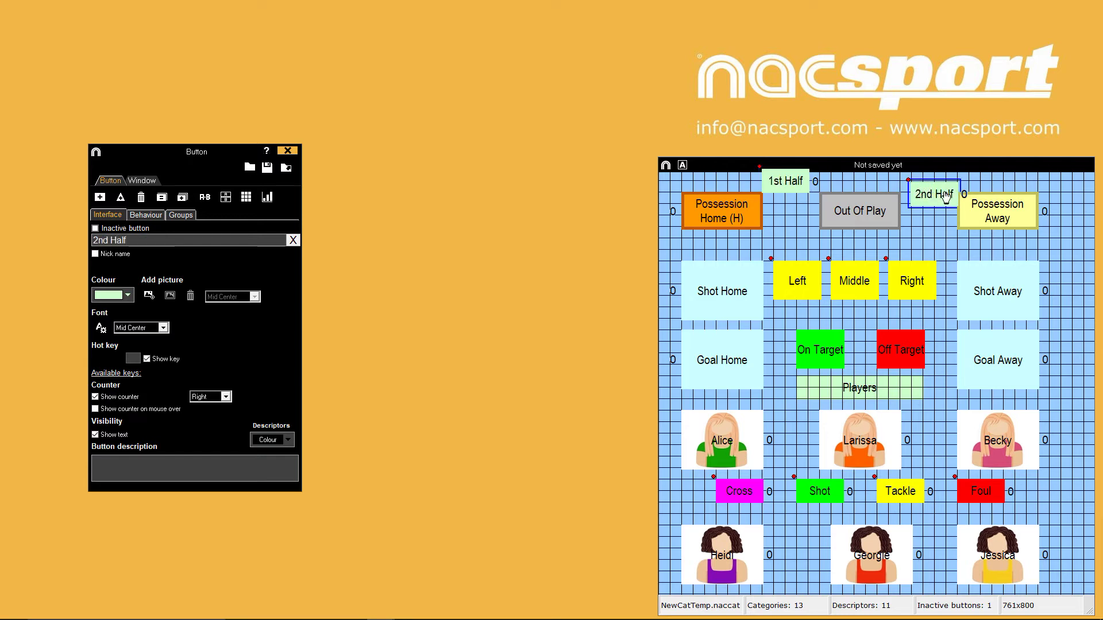
{"action": "left_click_drag", "start_coordinate": [934, 195], "coordinate": [935, 181]}
- Shrink both half buttons and place them either side of Out Of Play
{"action": "left_click", "coordinate": [785, 181]}
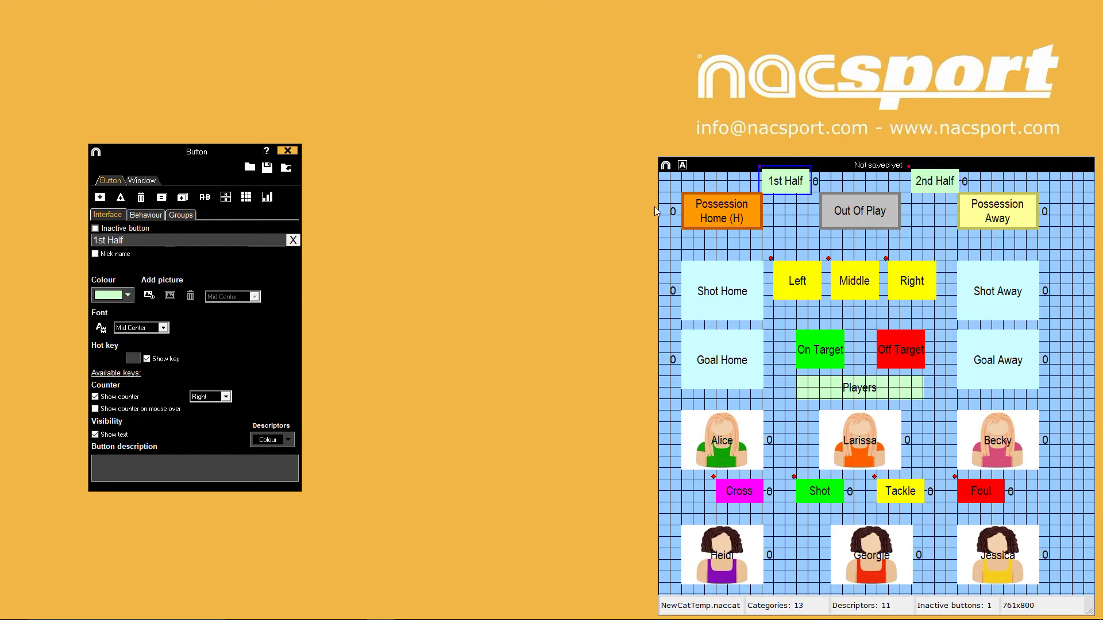
{"action": "left_click", "coordinate": [147, 215]}
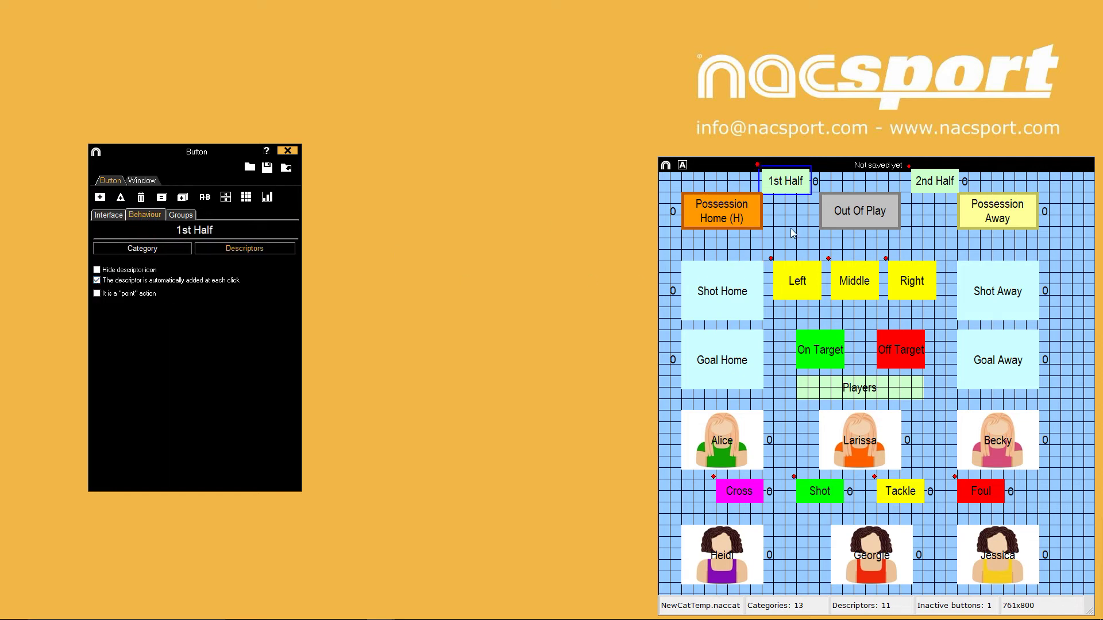
{"action": "left_click", "coordinate": [934, 181], "text": "ctrl"}
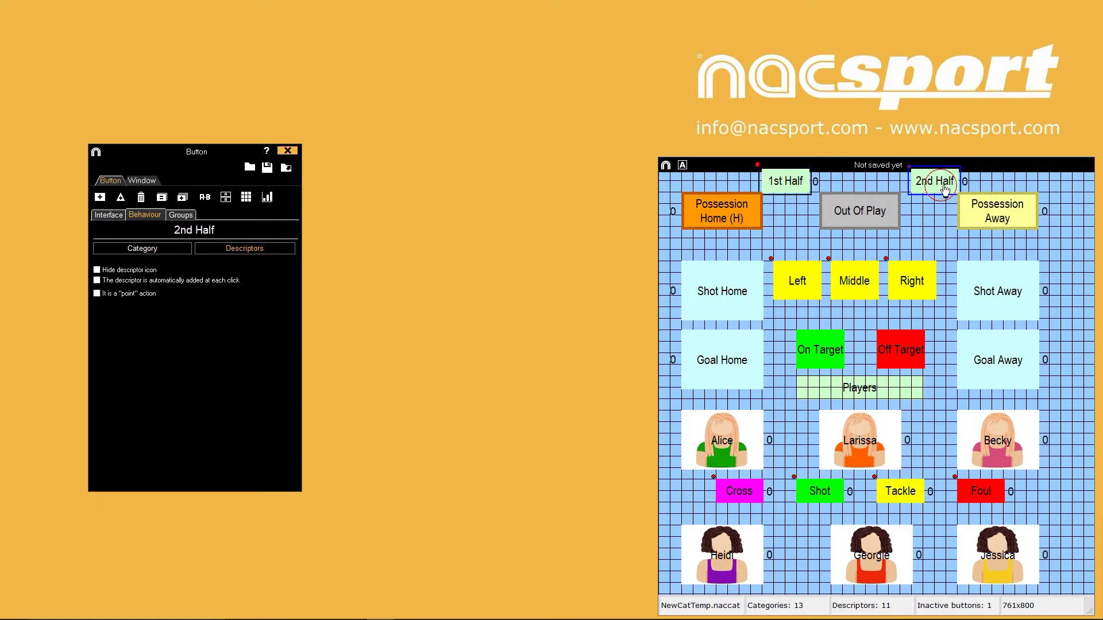
{"action": "left_click_drag", "start_coordinate": [957, 193], "coordinate": [947, 196]}
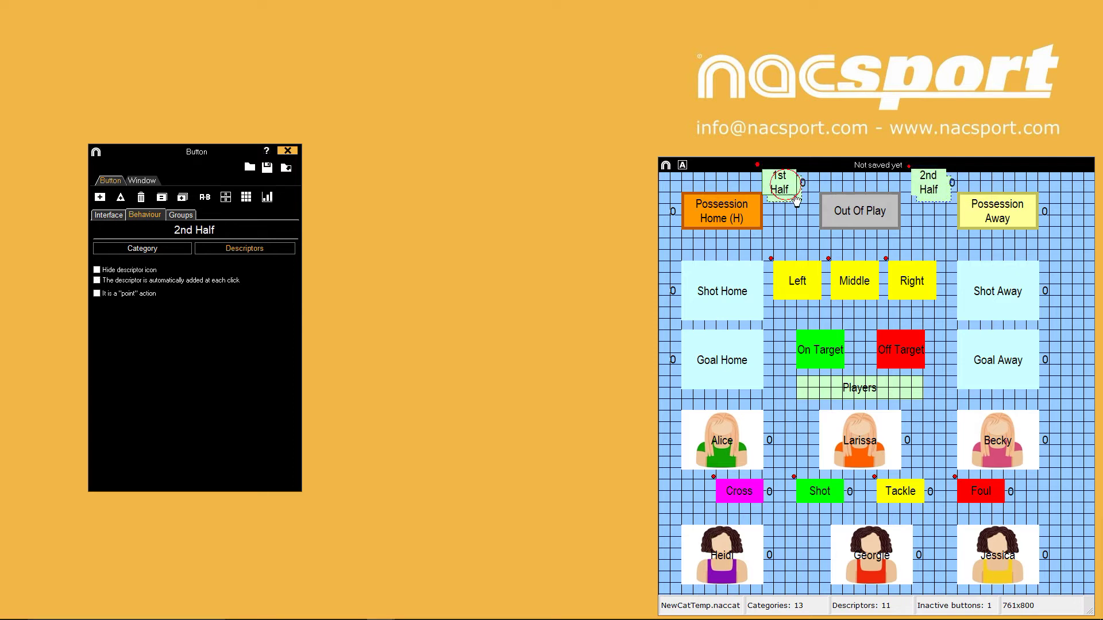
{"action": "left_click_drag", "start_coordinate": [791, 192], "coordinate": [807, 228]}
{"action": "left_click", "coordinate": [872, 256]}
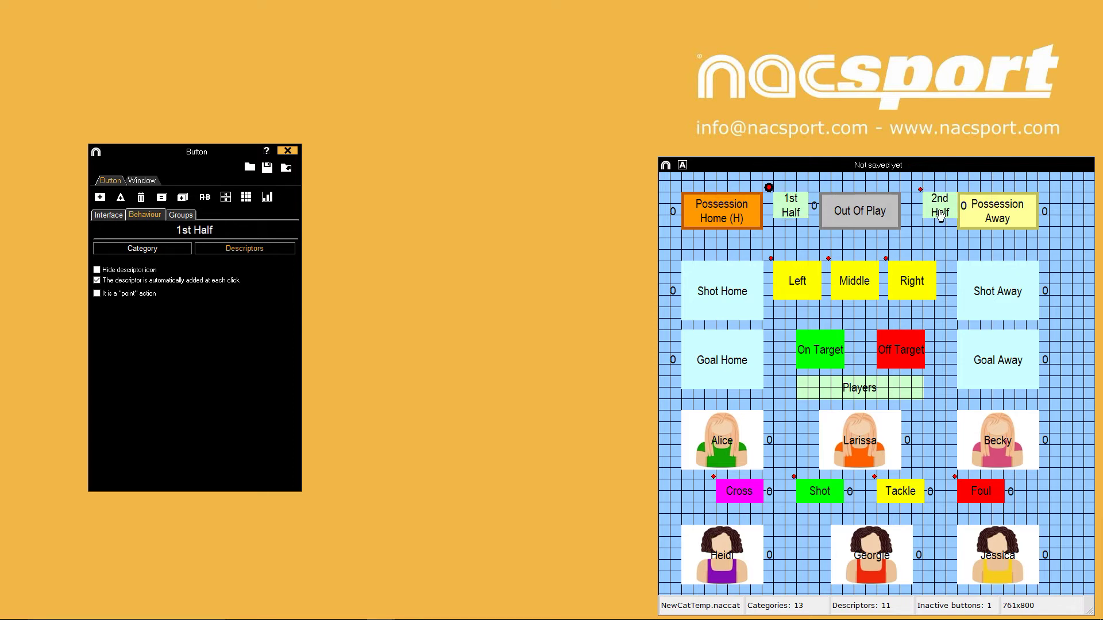
{"action": "left_click_drag", "start_coordinate": [942, 216], "coordinate": [933, 216]}
- Set 1st Half to auto-add its descriptor while 2nd Half leaves auto-add unchecked
{"action": "left_click", "coordinate": [788, 208]}
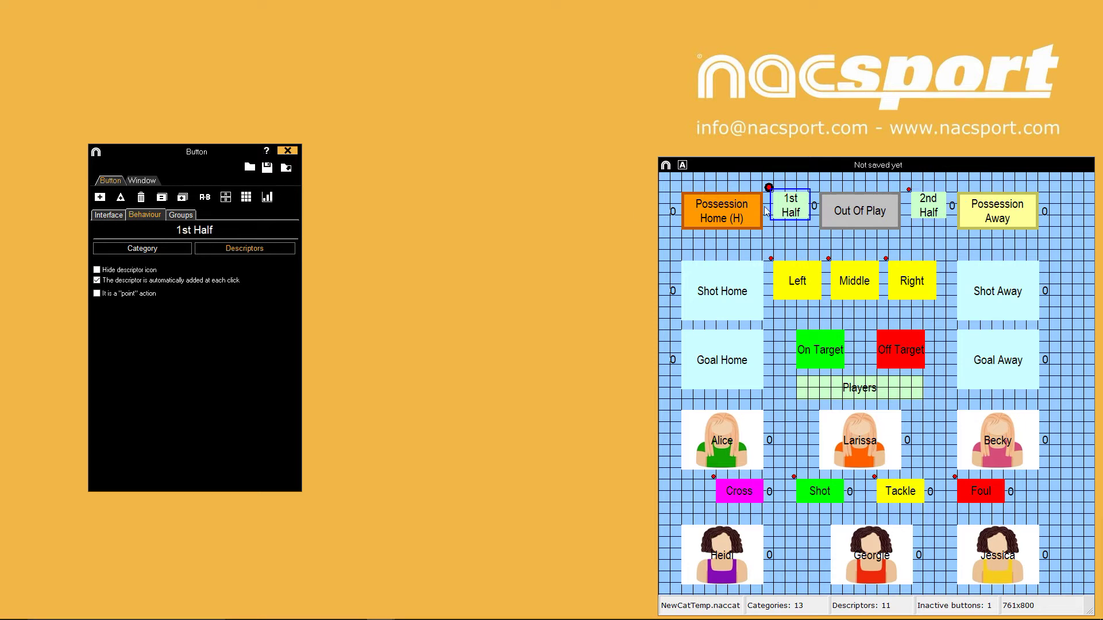
{"action": "left_click", "coordinate": [939, 217]}
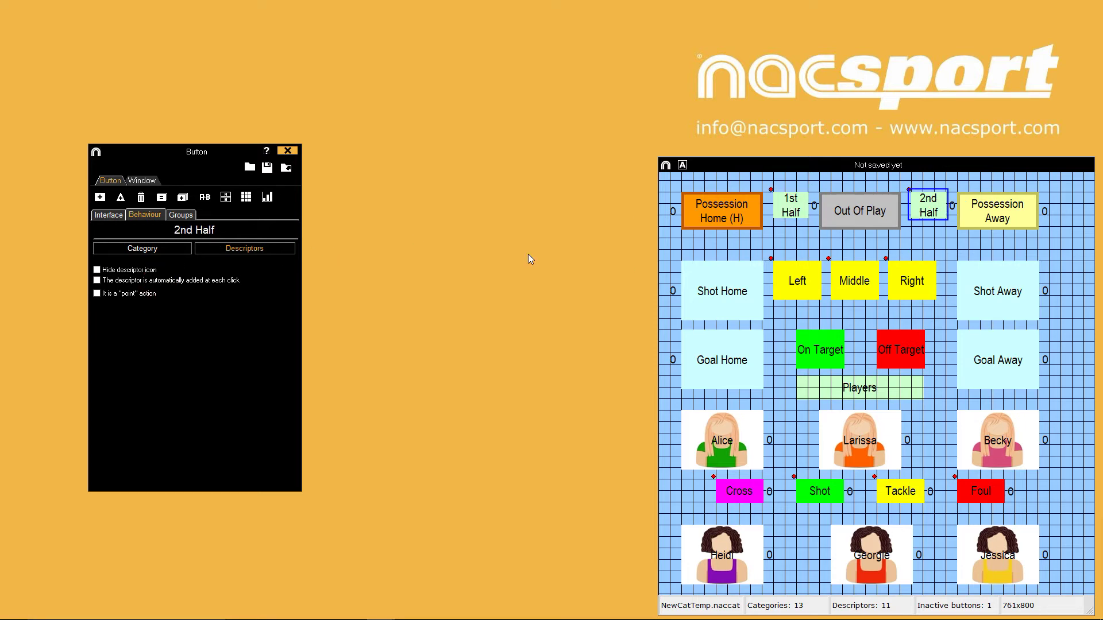
{"action": "left_click", "coordinate": [229, 281]}
{"action": "left_click", "coordinate": [801, 215]}
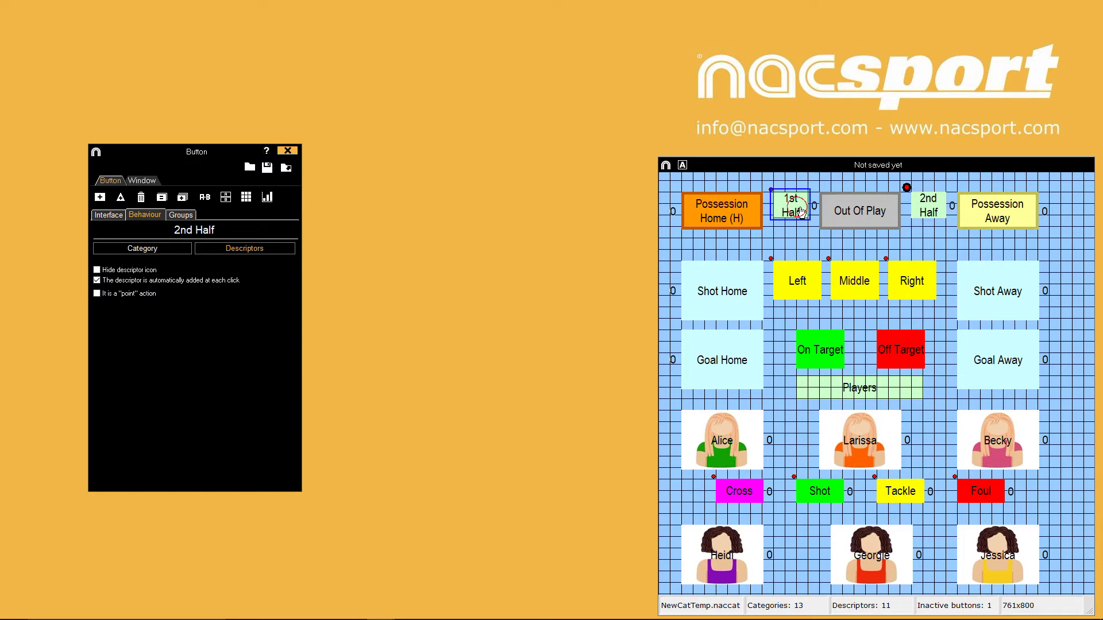
{"action": "left_click", "coordinate": [179, 280]}
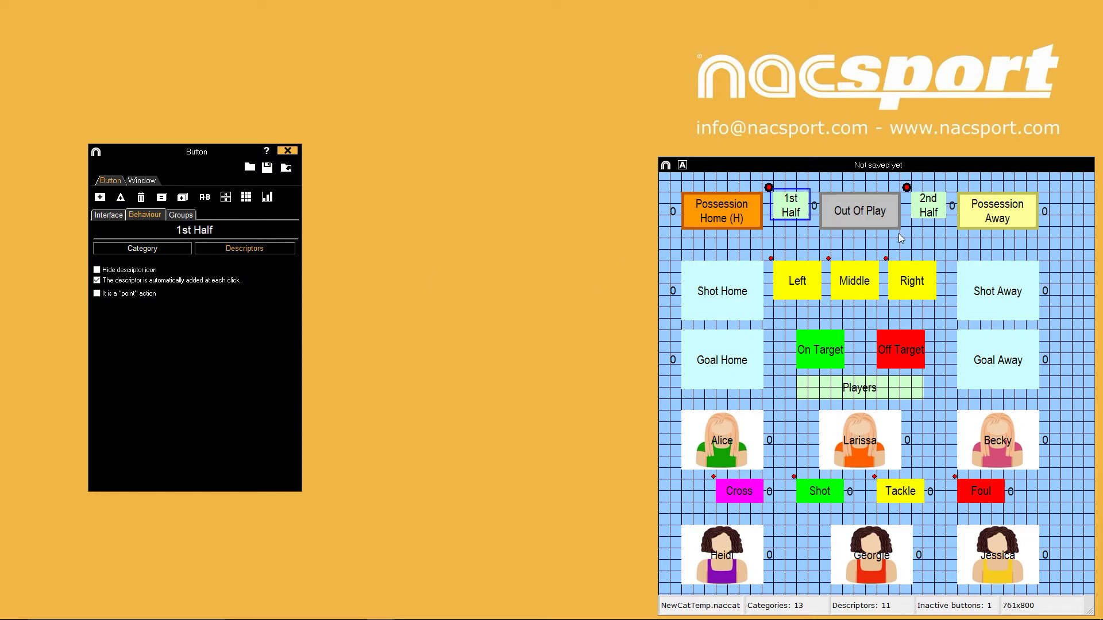
{"action": "left_click", "coordinate": [926, 217]}
{"action": "left_click", "coordinate": [178, 281]}
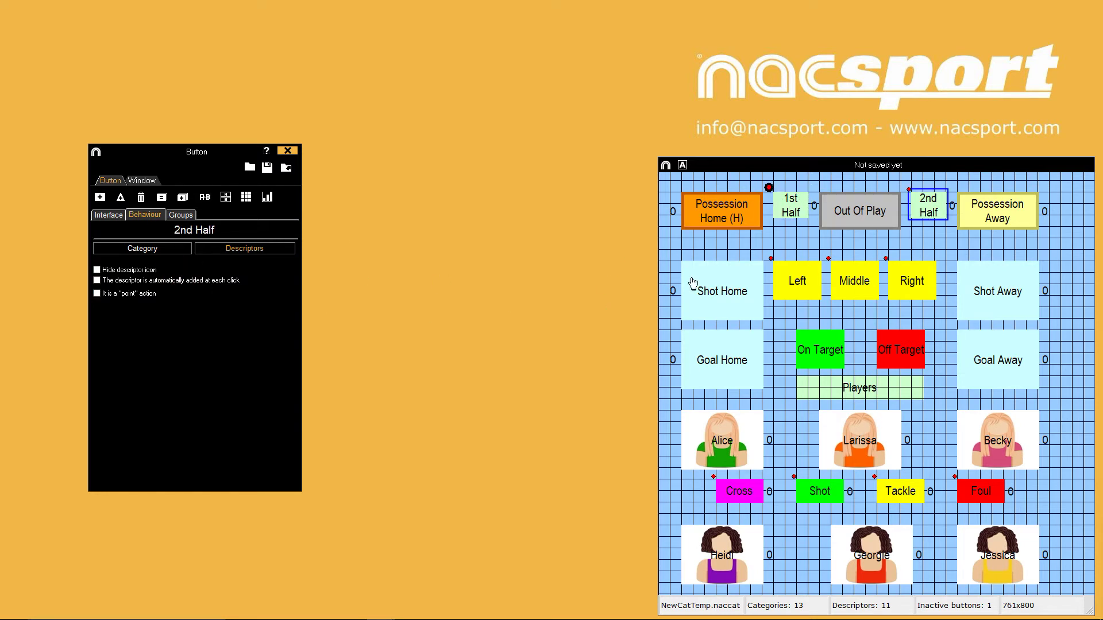
{"action": "left_click", "coordinate": [814, 244]}
{"action": "left_click", "coordinate": [181, 216]}
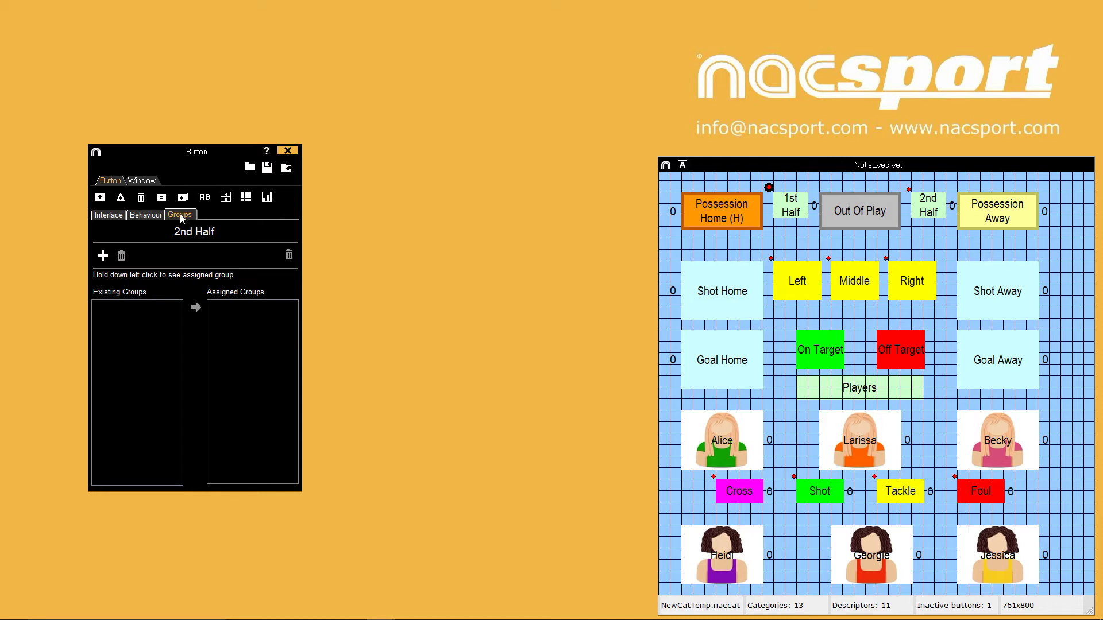
{"action": "left_click", "coordinate": [151, 217]}
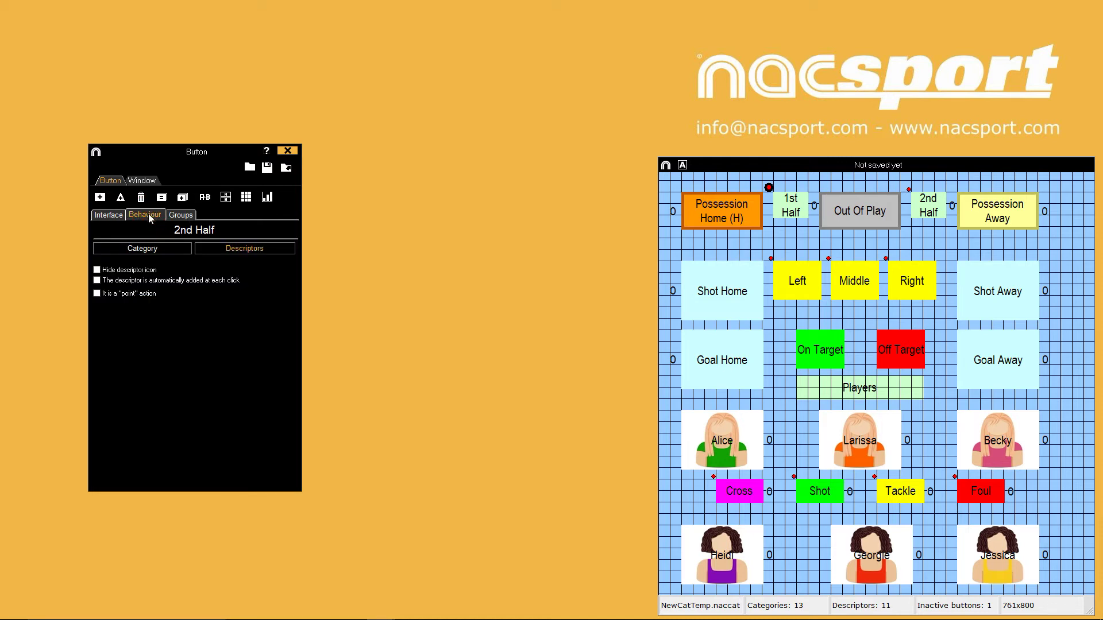
- Search and replace 'Home' with 'Paignton' across all three category names, then close the dialog
{"action": "left_click", "coordinate": [205, 197]}
{"action": "left_click", "coordinate": [365, 189]}
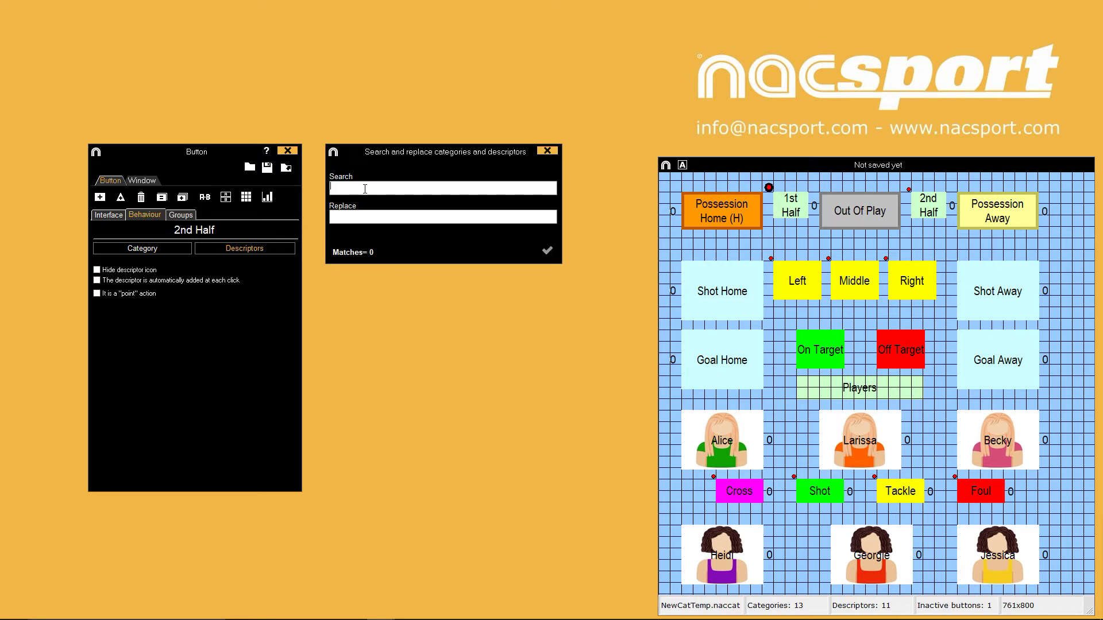
{"action": "type", "text": "Home"}
{"action": "left_click", "coordinate": [372, 219]}
{"action": "type", "text": "Paignton"}
{"action": "left_click", "coordinate": [547, 250]}
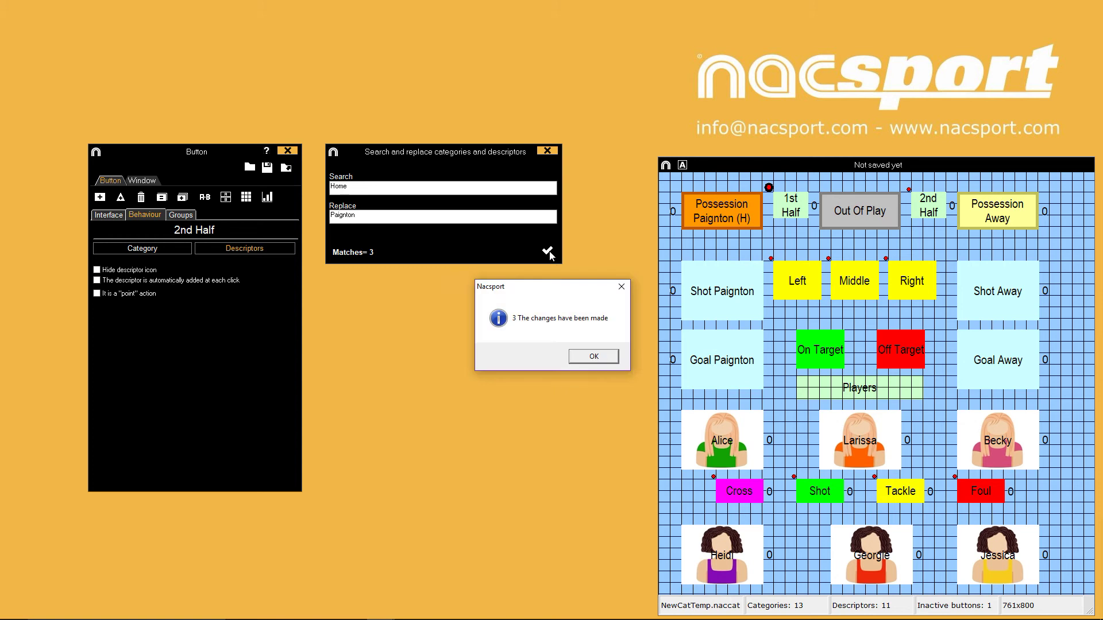
{"action": "left_click", "coordinate": [598, 359]}
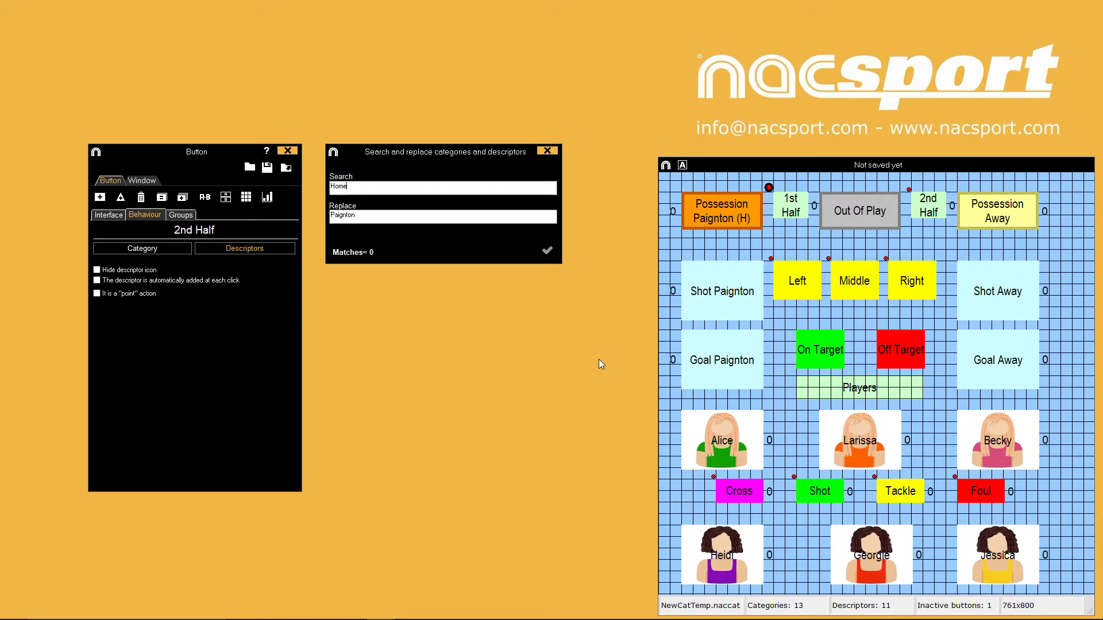
{"action": "left_click", "coordinate": [548, 152]}
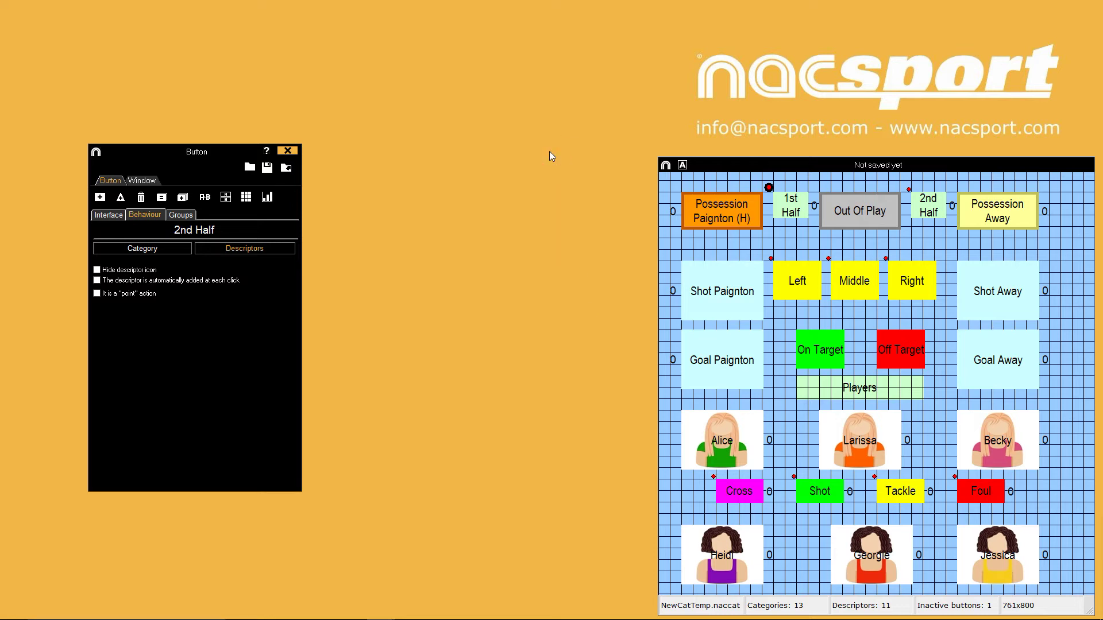
- Reorder categories so Players 4–6 follow Player 3 and Out Of Play sits just above Total
{"action": "left_click", "coordinate": [246, 199]}
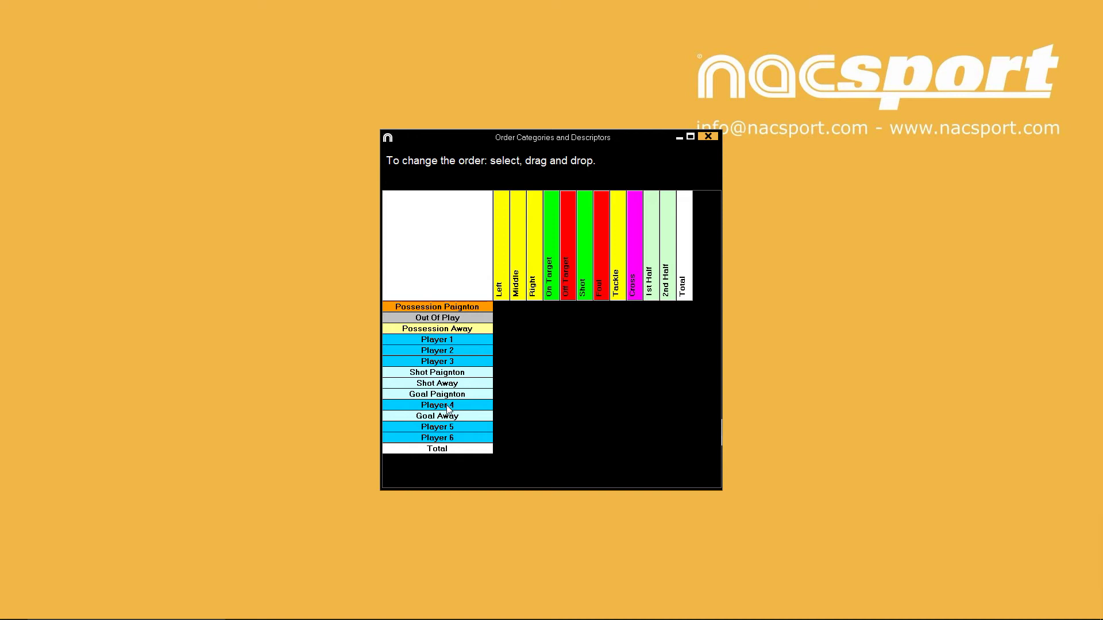
{"action": "left_click_drag", "start_coordinate": [451, 409], "coordinate": [452, 374]}
{"action": "mouse_move", "coordinate": [452, 431]}
{"action": "left_mouse_down"}
{"action": "mouse_move", "coordinate": [461, 398]}
{"action": "mouse_move", "coordinate": [454, 438]}
{"action": "mouse_move", "coordinate": [456, 401]}
{"action": "mouse_move", "coordinate": [454, 417]}
{"action": "left_mouse_up"}
{"action": "left_click", "coordinate": [455, 425]}
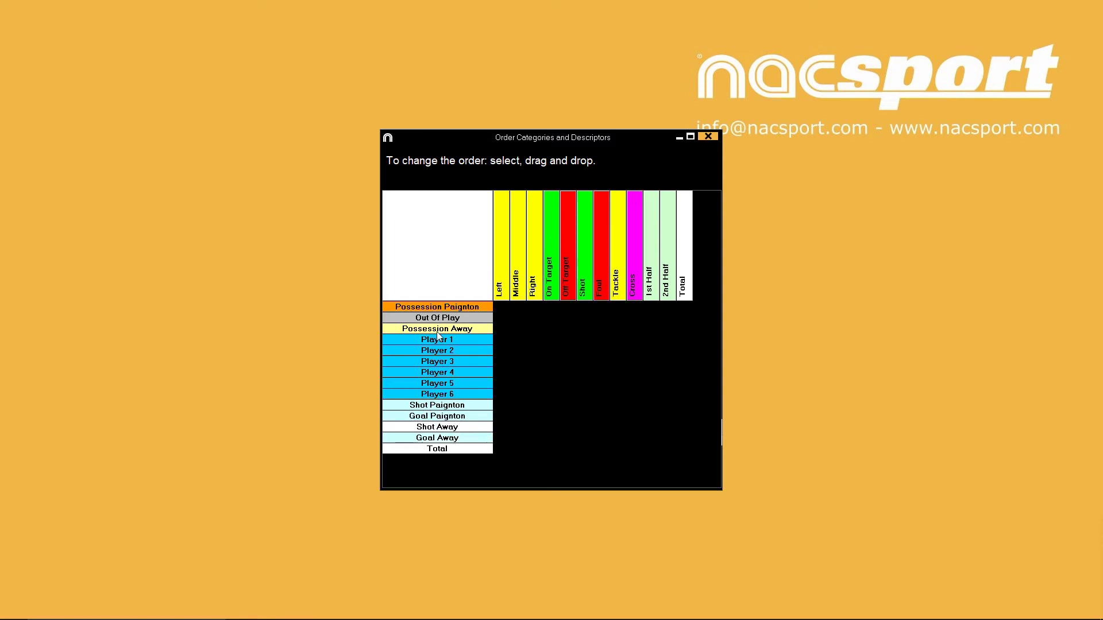
{"action": "left_click_drag", "start_coordinate": [439, 351], "coordinate": [441, 450]}
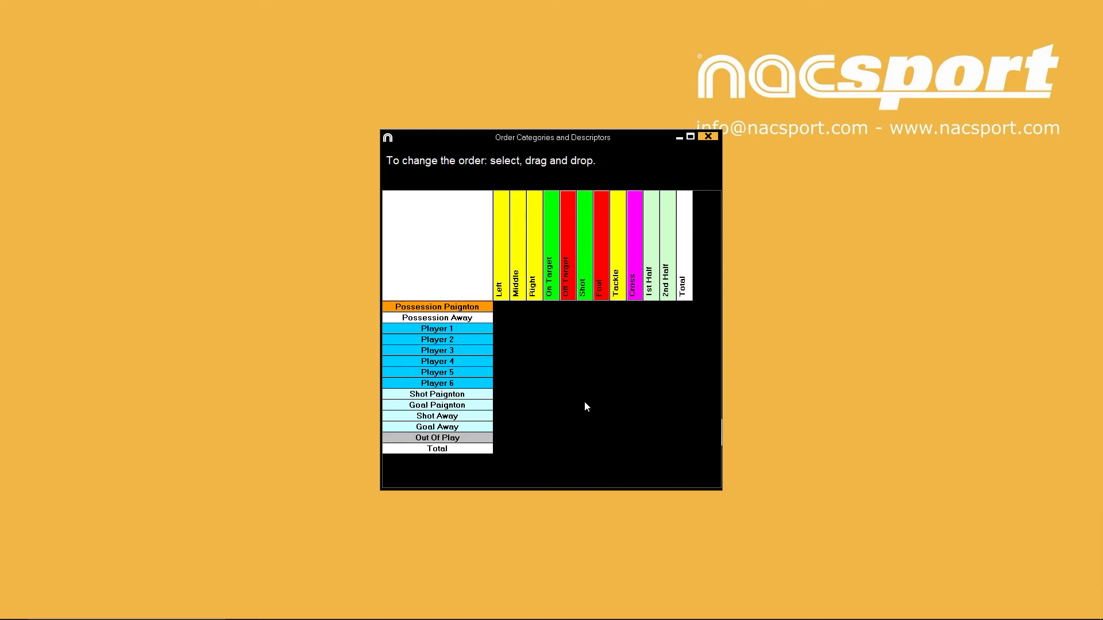
{"action": "left_click", "coordinate": [707, 137]}
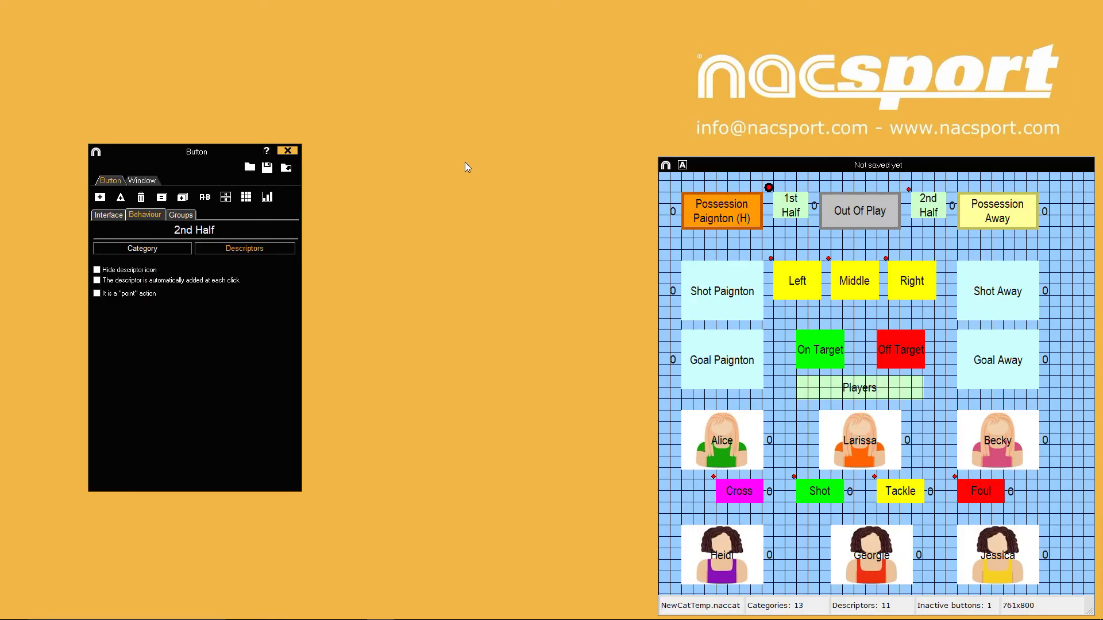
- Try the Nacsport Tag&go dimensions in Window settings, then revert the template to 761x800
{"action": "left_click", "coordinate": [291, 170]}
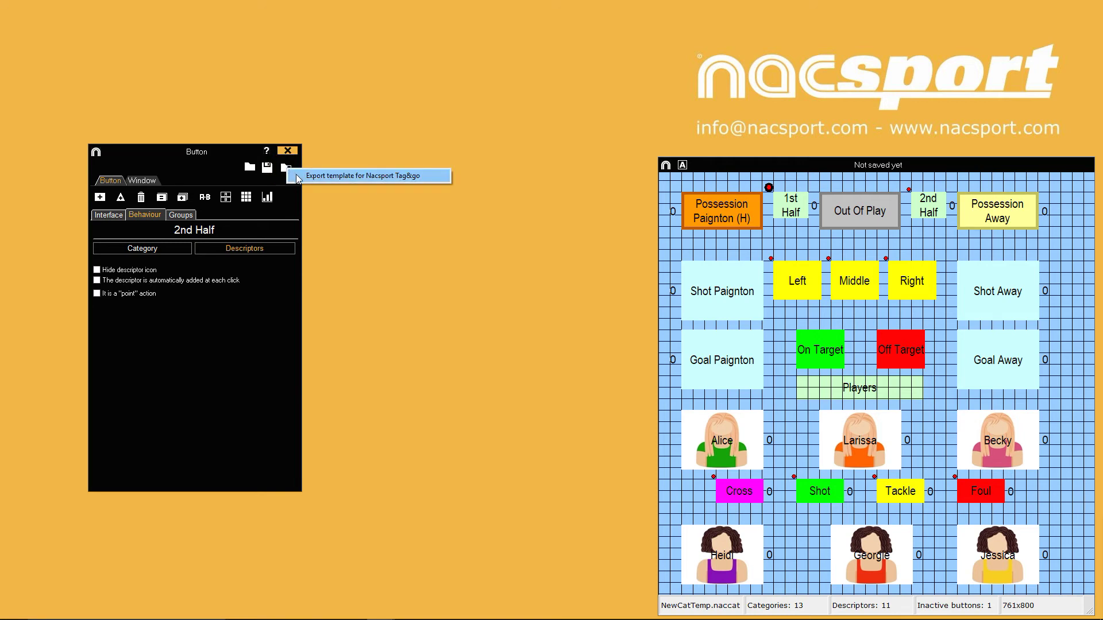
{"action": "left_click", "coordinate": [146, 181]}
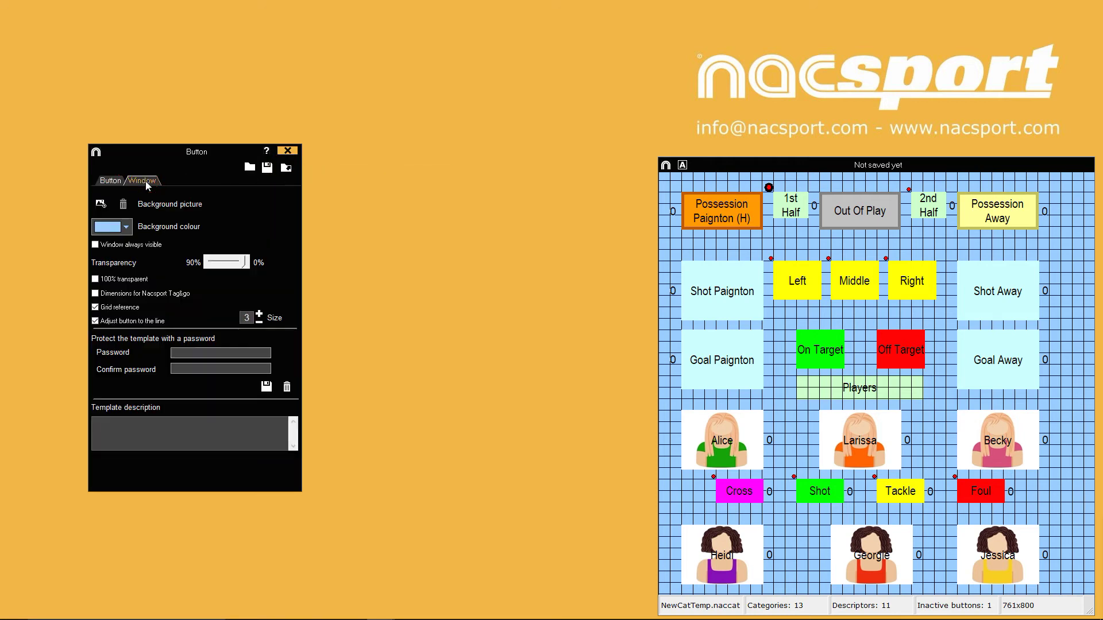
{"action": "left_click", "coordinate": [96, 294]}
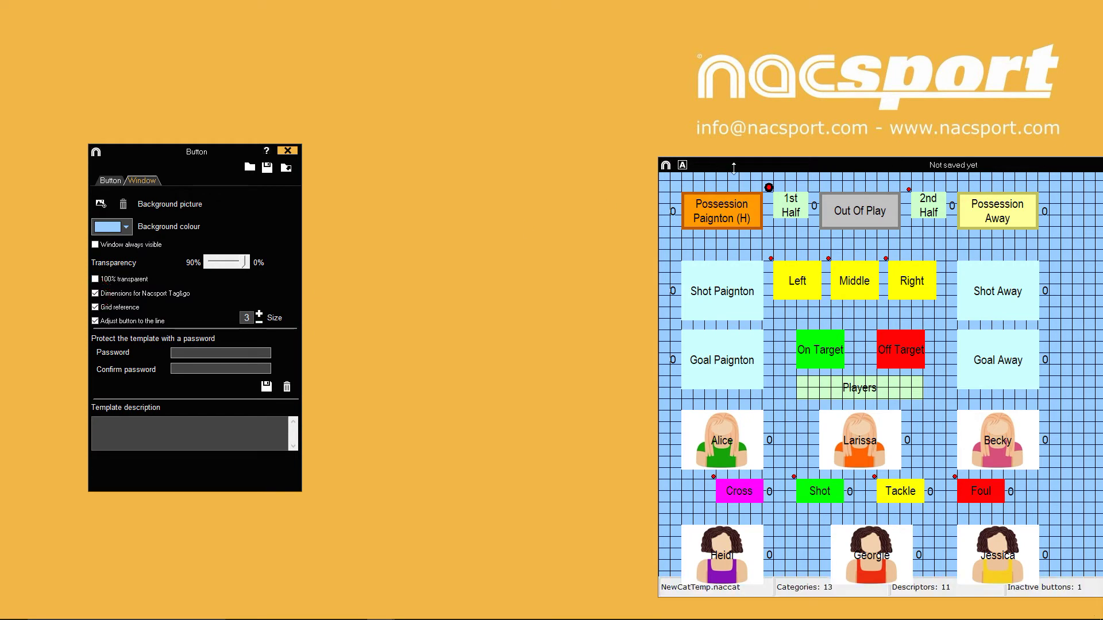
{"action": "left_click_drag", "start_coordinate": [733, 167], "coordinate": [534, 164]}
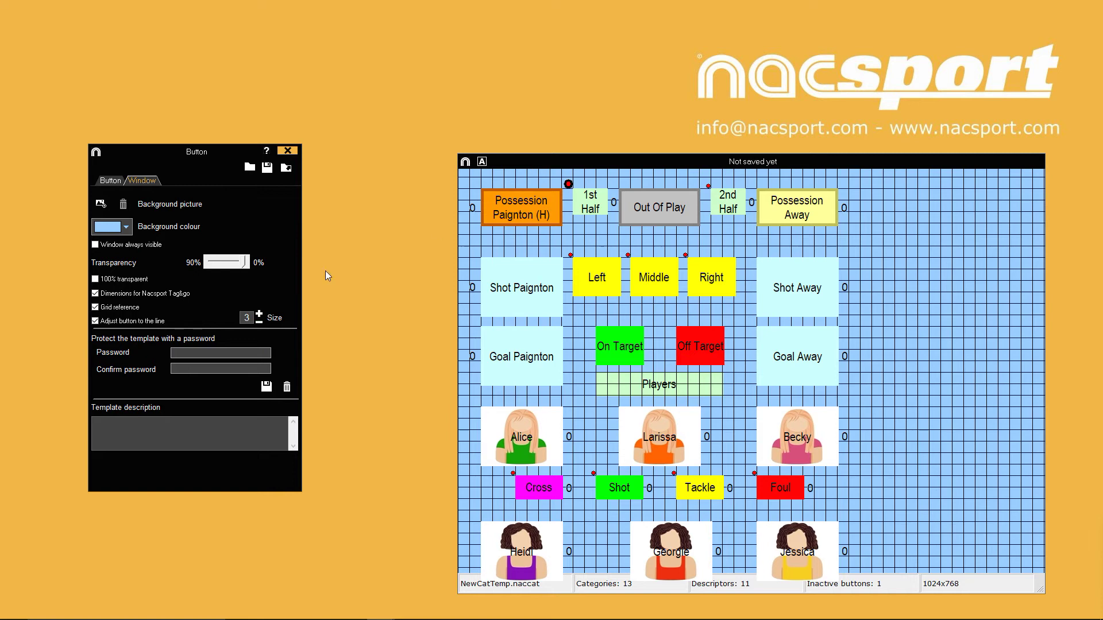
{"action": "left_click", "coordinate": [95, 295]}
{"action": "left_click_drag", "start_coordinate": [576, 169], "coordinate": [778, 159]}
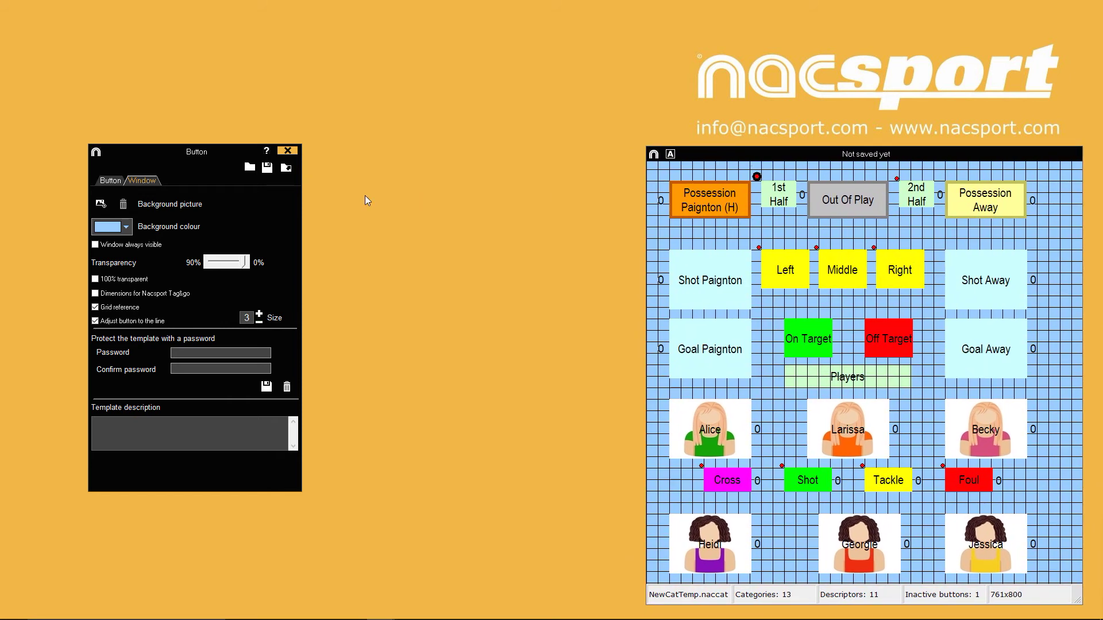
{"action": "left_click", "coordinate": [285, 168]}
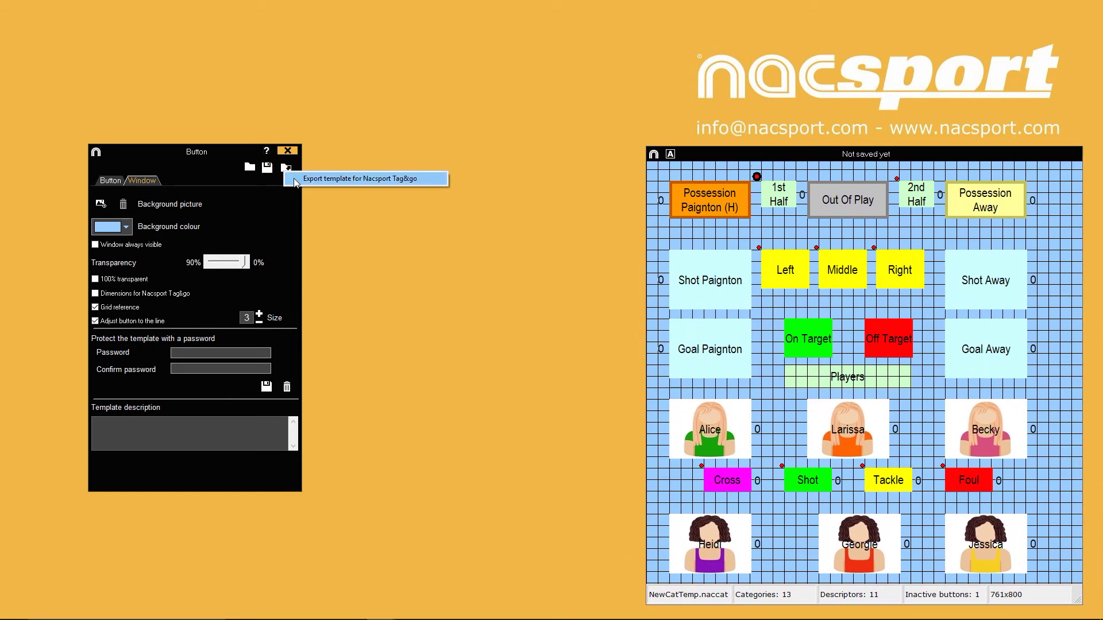
{"action": "left_click", "coordinate": [216, 157]}
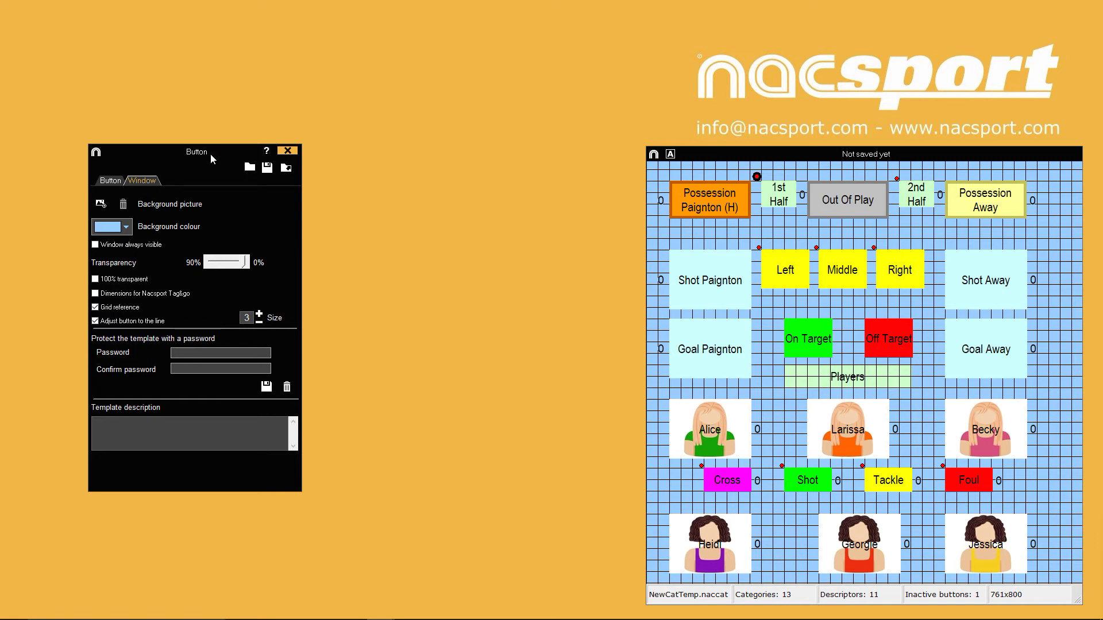
- Save the template as 'New Template' in the Categories folder and confirm it for the next analysis
{"action": "left_click", "coordinate": [267, 168]}
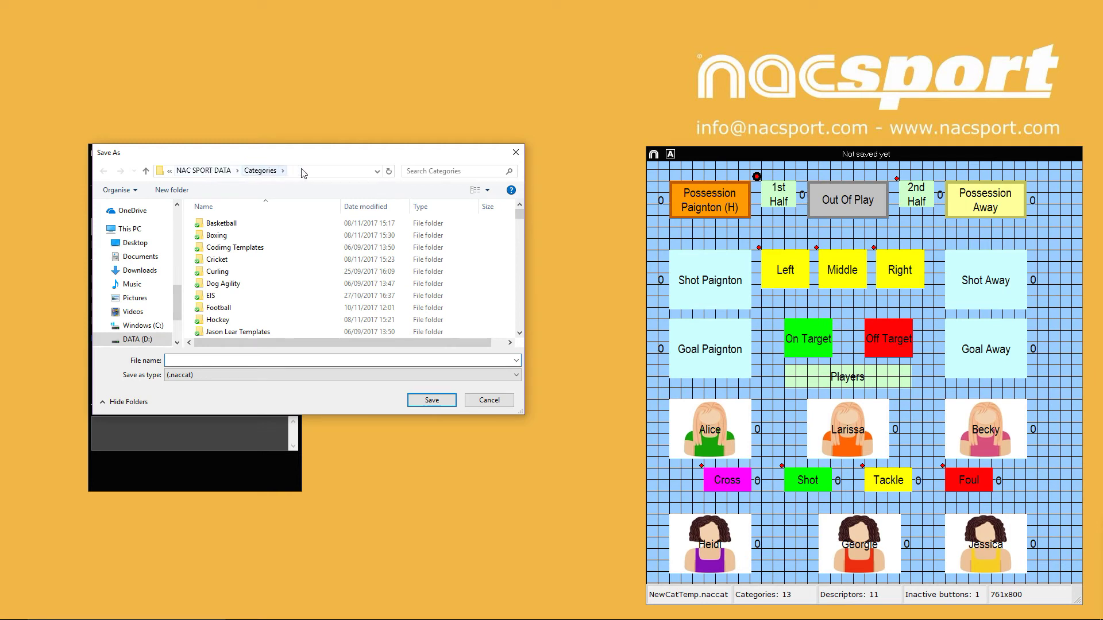
{"action": "type", "text": "New"}
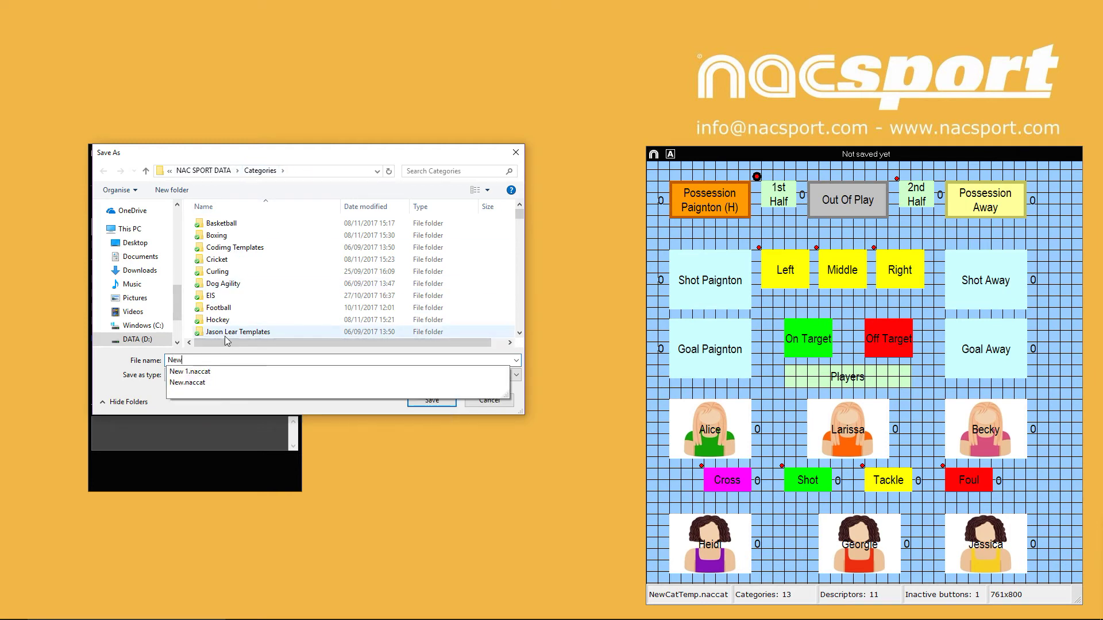
{"action": "type", "text": " Template"}
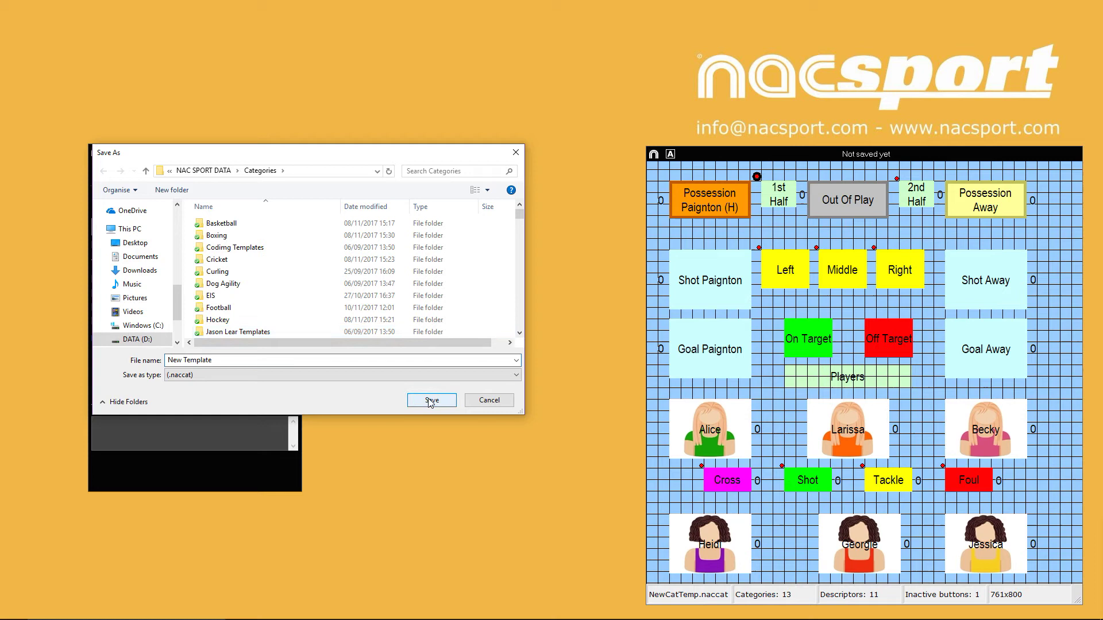
{"action": "left_click", "coordinate": [430, 401]}
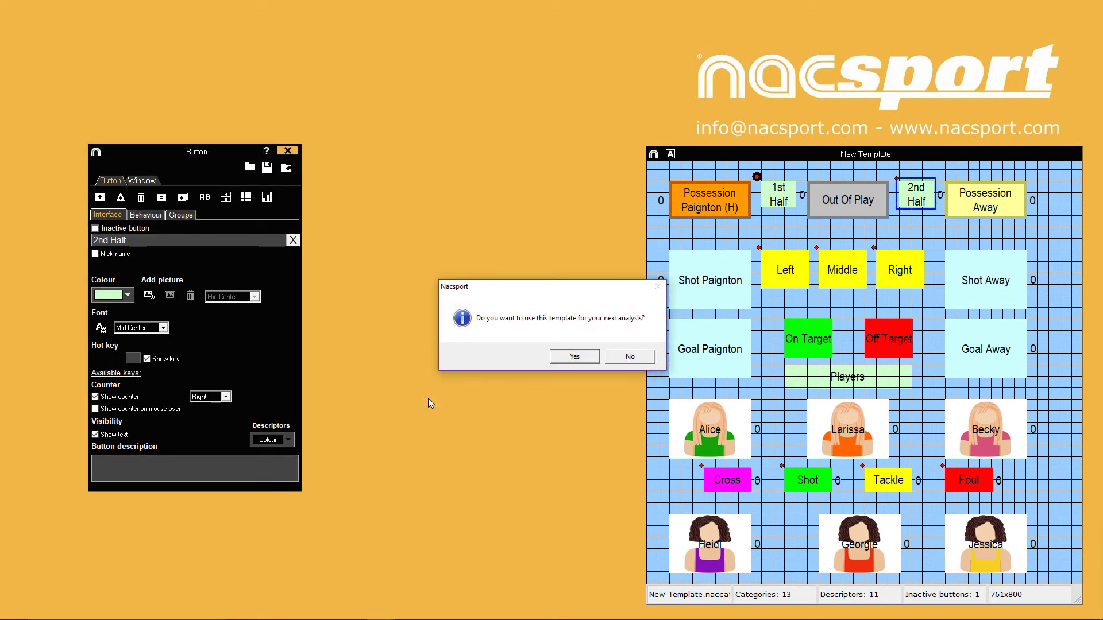
{"action": "left_click", "coordinate": [571, 357]}
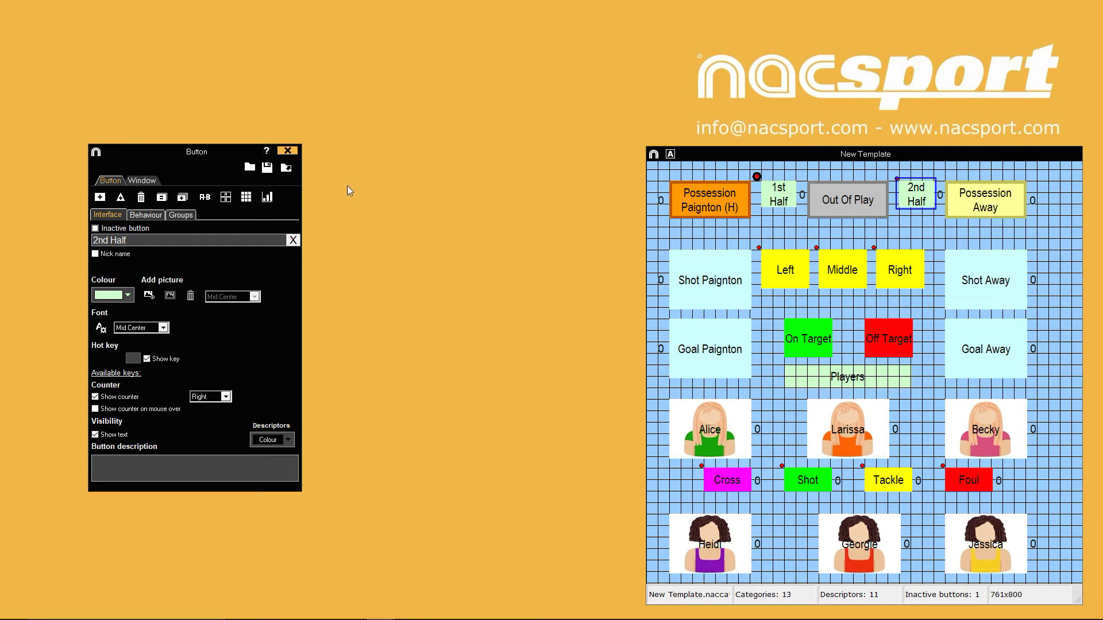
- Return to the main menu and open 02 15M_Side_720_25FPS.mov through Register from File
{"action": "left_click", "coordinate": [287, 152]}
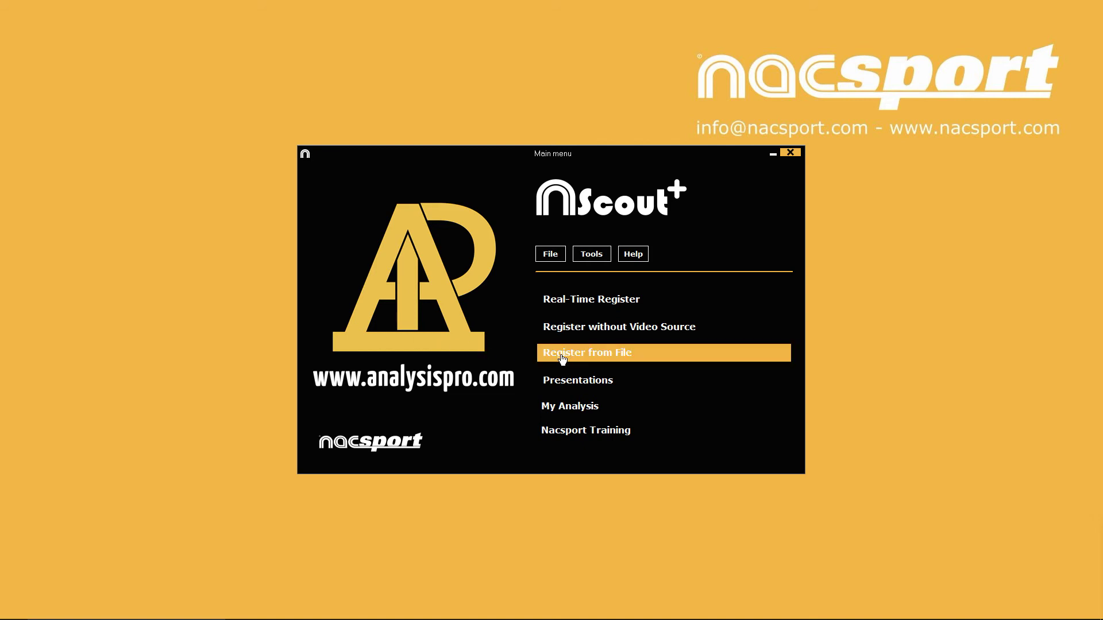
{"action": "left_click", "coordinate": [567, 359]}
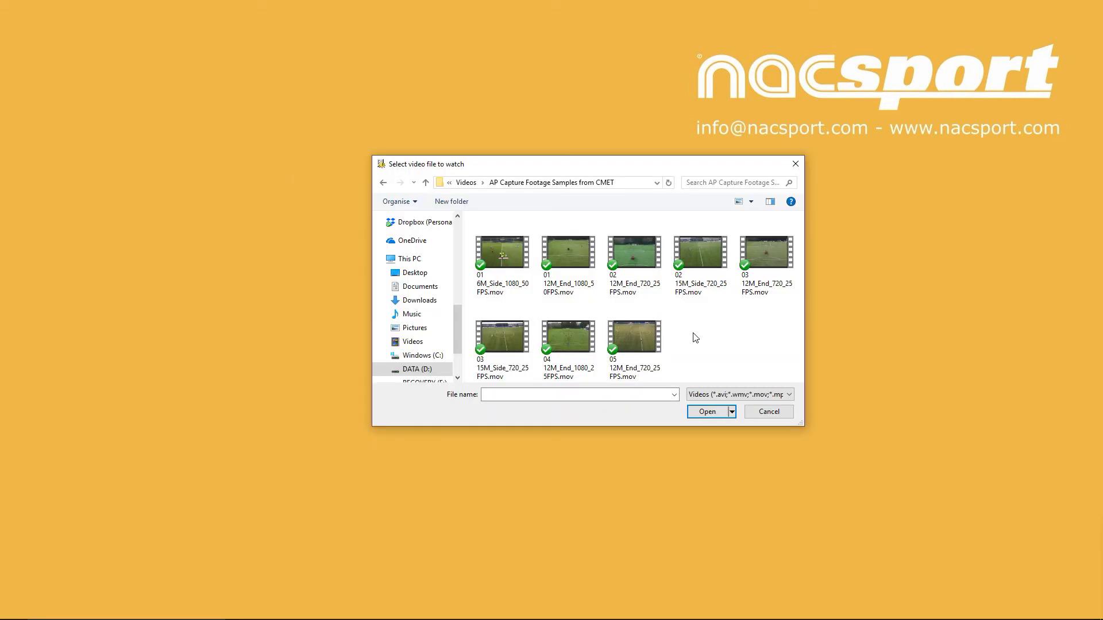
{"action": "left_click", "coordinate": [696, 270]}
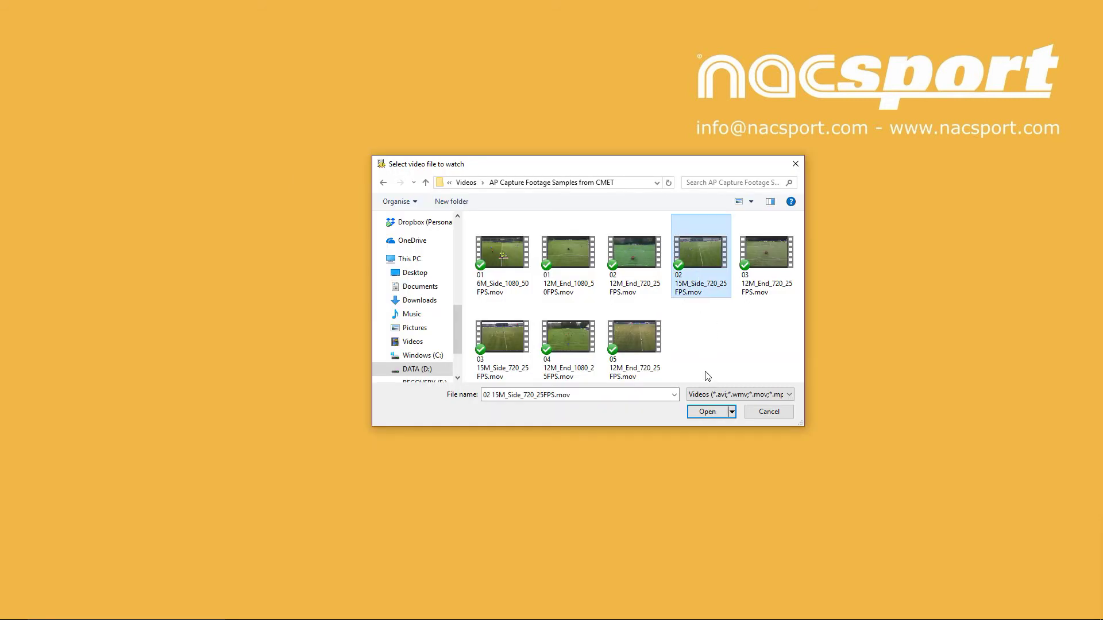
{"action": "left_click", "coordinate": [707, 412]}
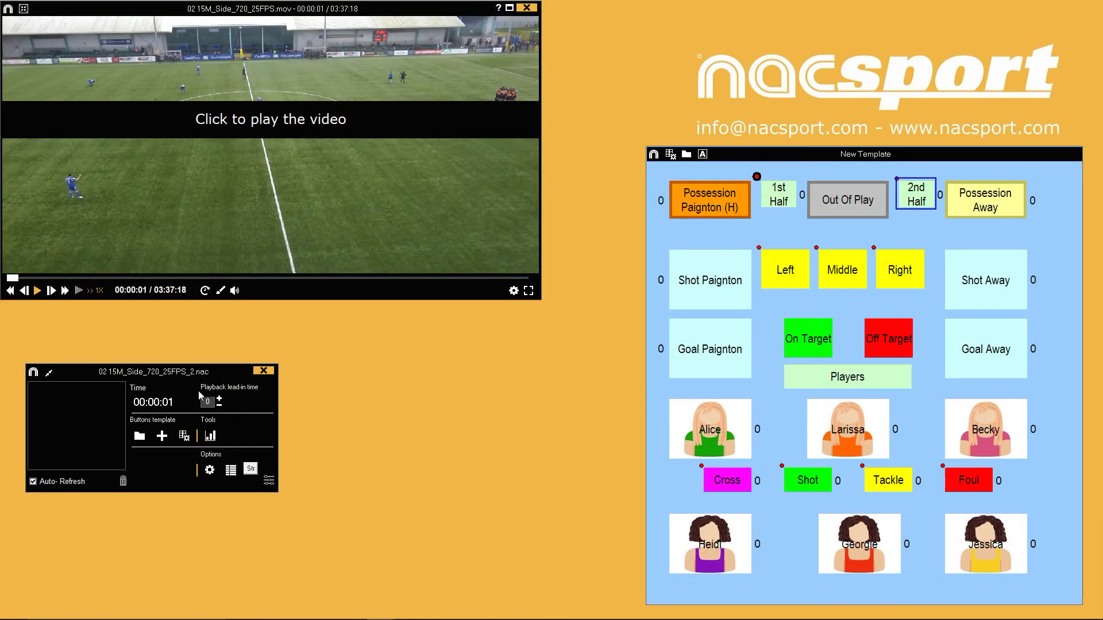
- Move the analysis panel up, keep the current template, and enter Edit buttons template
{"action": "left_click_drag", "start_coordinate": [168, 374], "coordinate": [156, 324]}
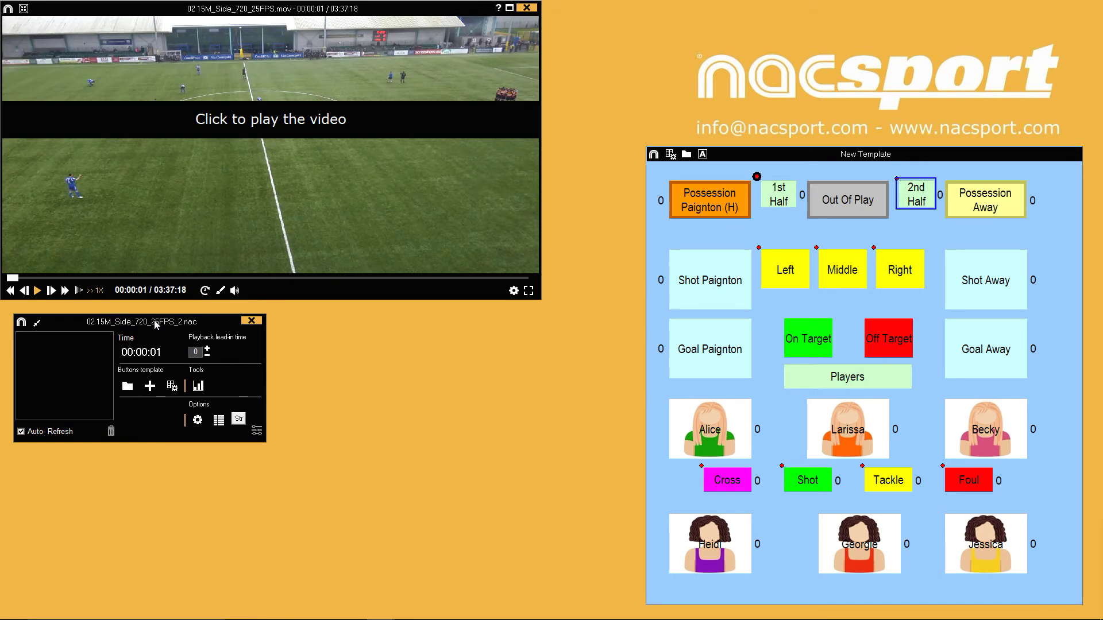
{"action": "left_click", "coordinate": [130, 387]}
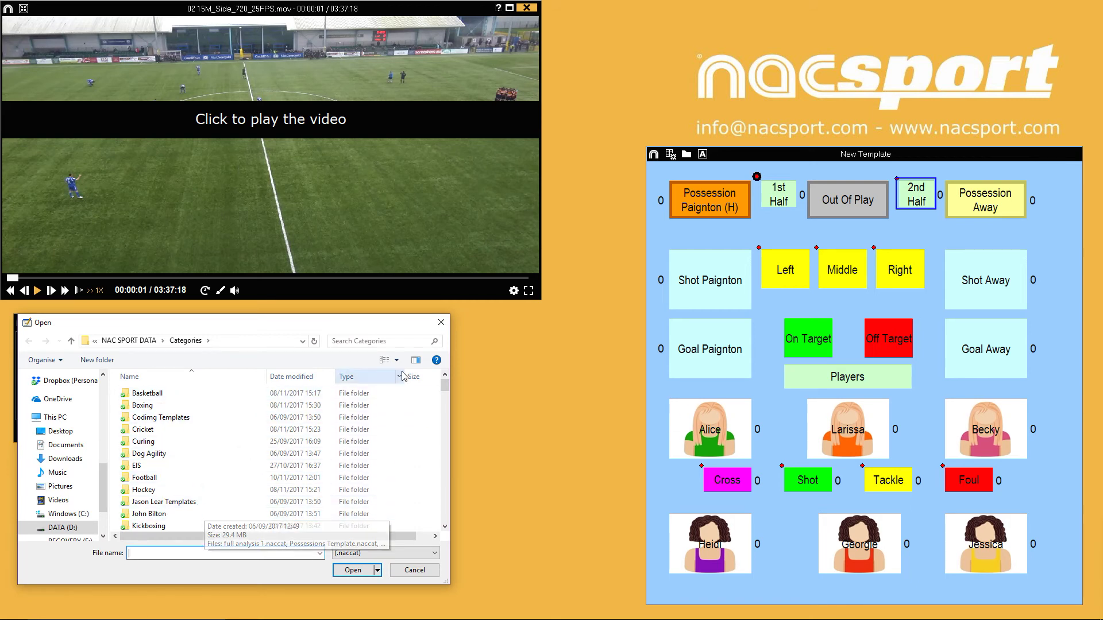
{"action": "left_click", "coordinate": [441, 324]}
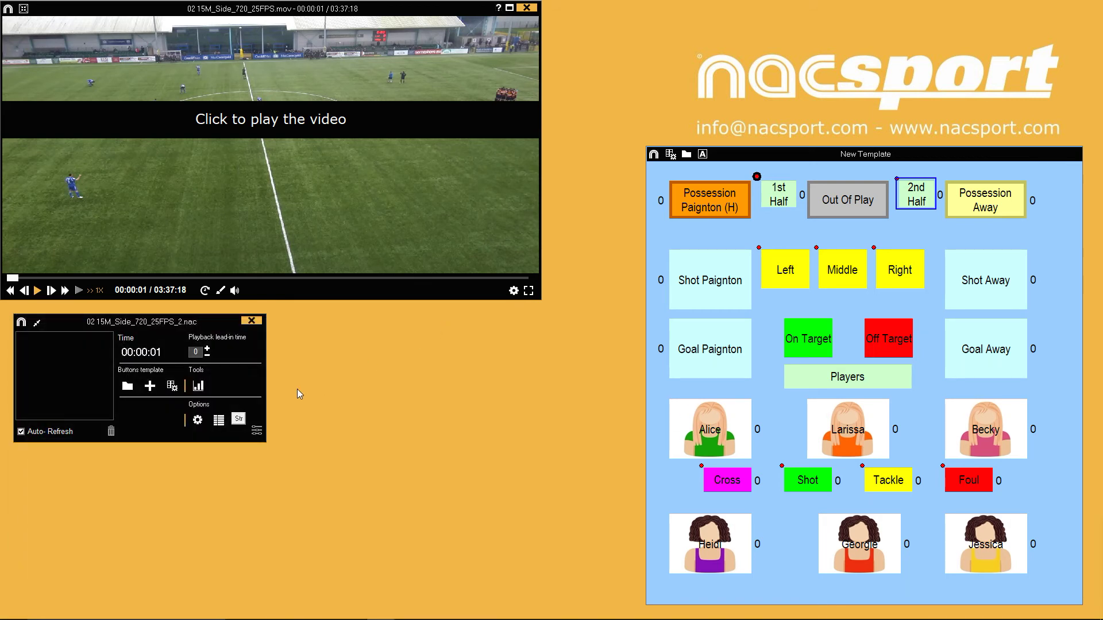
{"action": "left_click", "coordinate": [171, 386]}
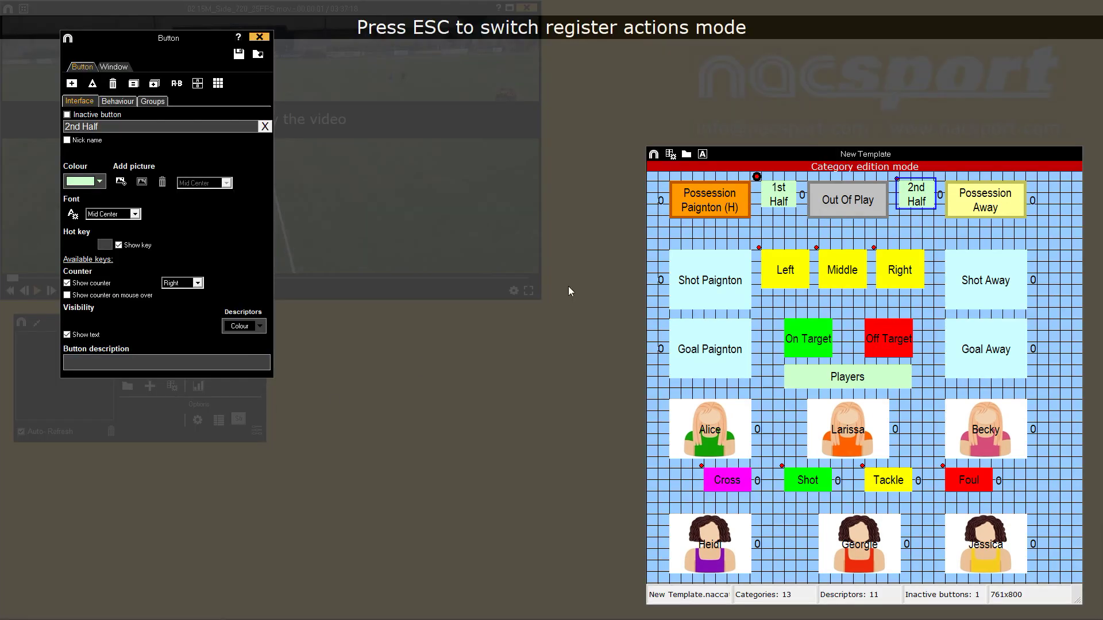
- Play the video and tag Possession Paignton (H), Out Of Play and Possession Away, then pause
{"action": "left_click", "coordinate": [260, 38]}
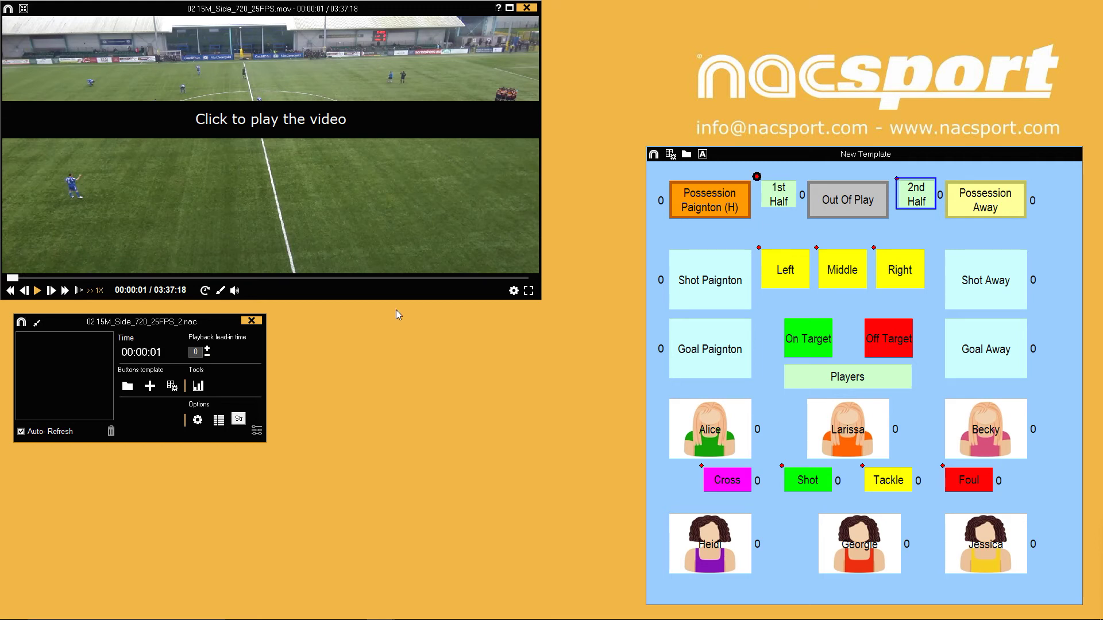
{"action": "left_click", "coordinate": [385, 212]}
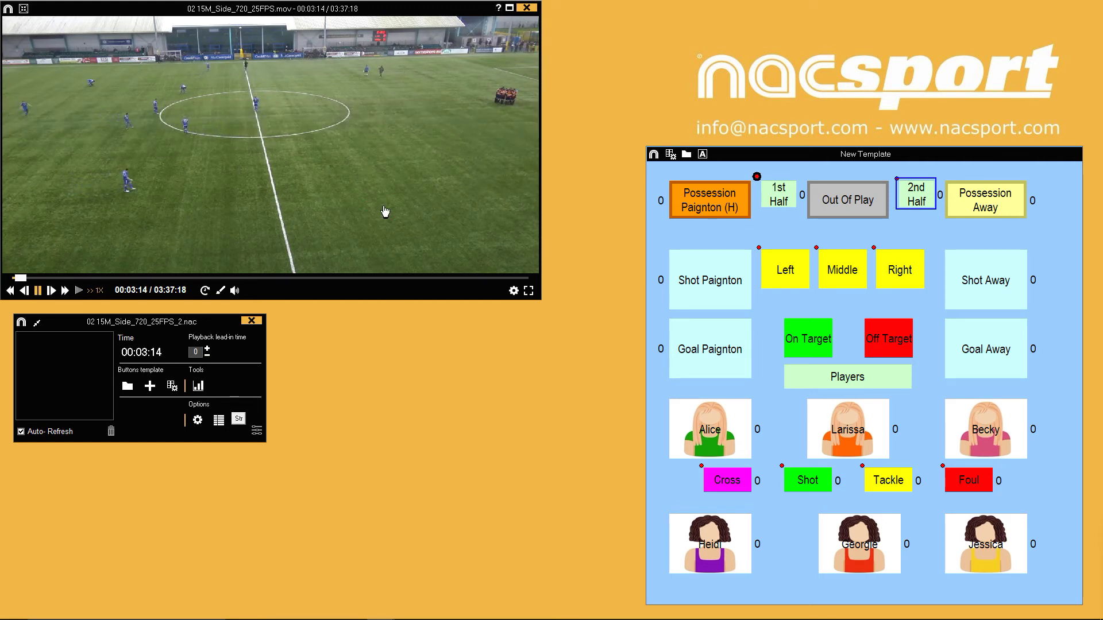
{"action": "left_click", "coordinate": [706, 208]}
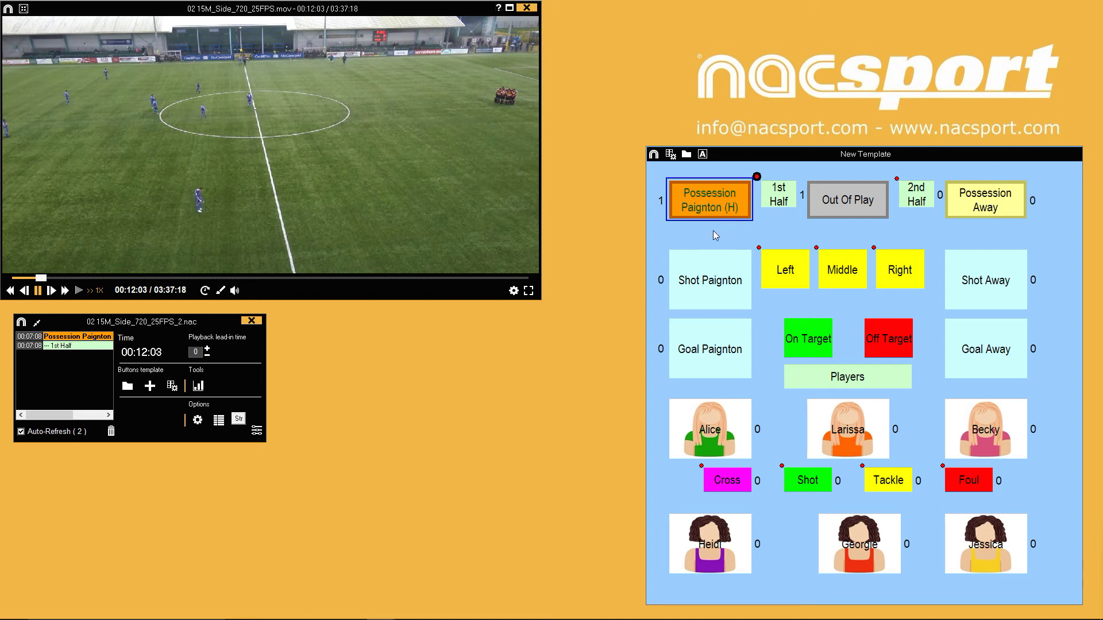
{"action": "left_click", "coordinate": [848, 209]}
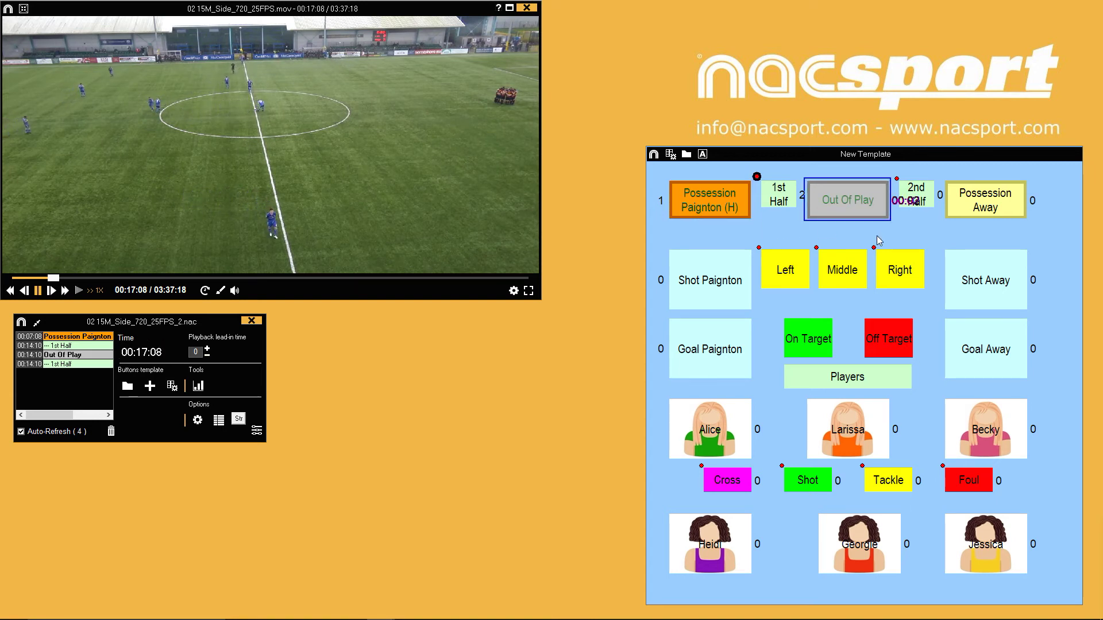
{"action": "left_click", "coordinate": [987, 207]}
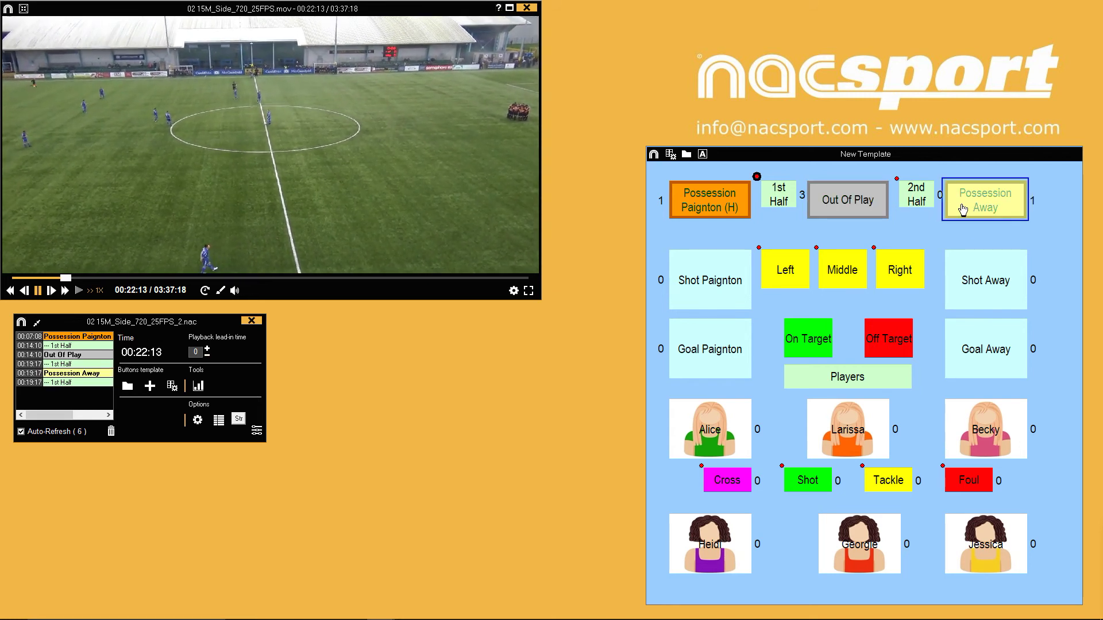
{"action": "key", "text": "space"}
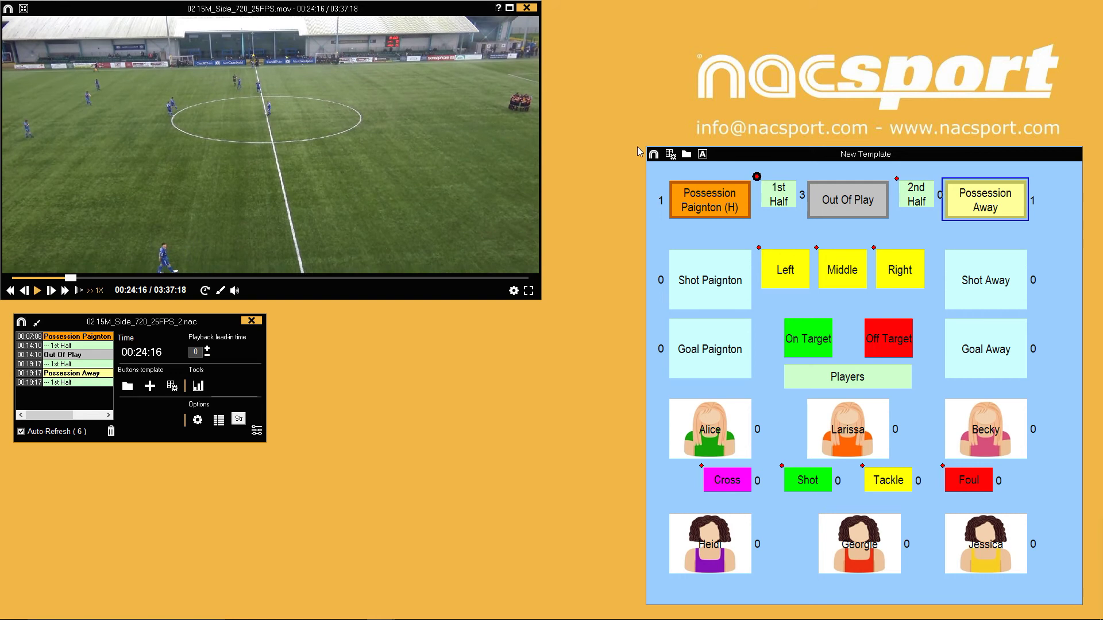
- Move the 1st Half and 2nd Half buttons below the top row of the template
{"action": "left_click", "coordinate": [671, 155]}
{"action": "left_click", "coordinate": [779, 201]}
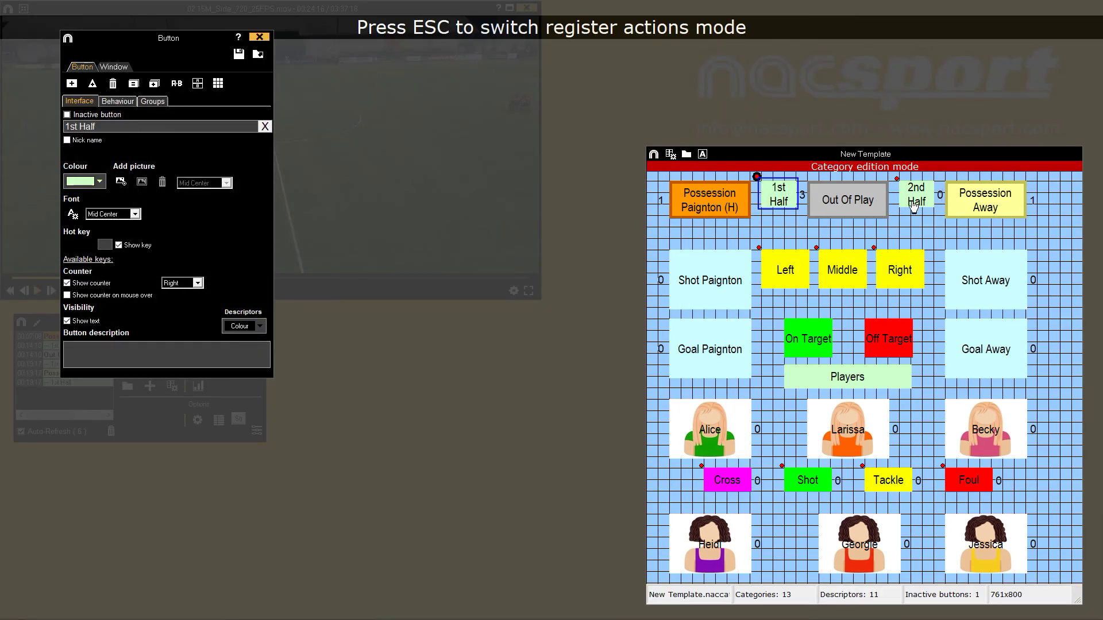
{"action": "left_click", "coordinate": [917, 196], "text": "ctrl"}
{"action": "left_click_drag", "start_coordinate": [789, 200], "coordinate": [790, 234]}
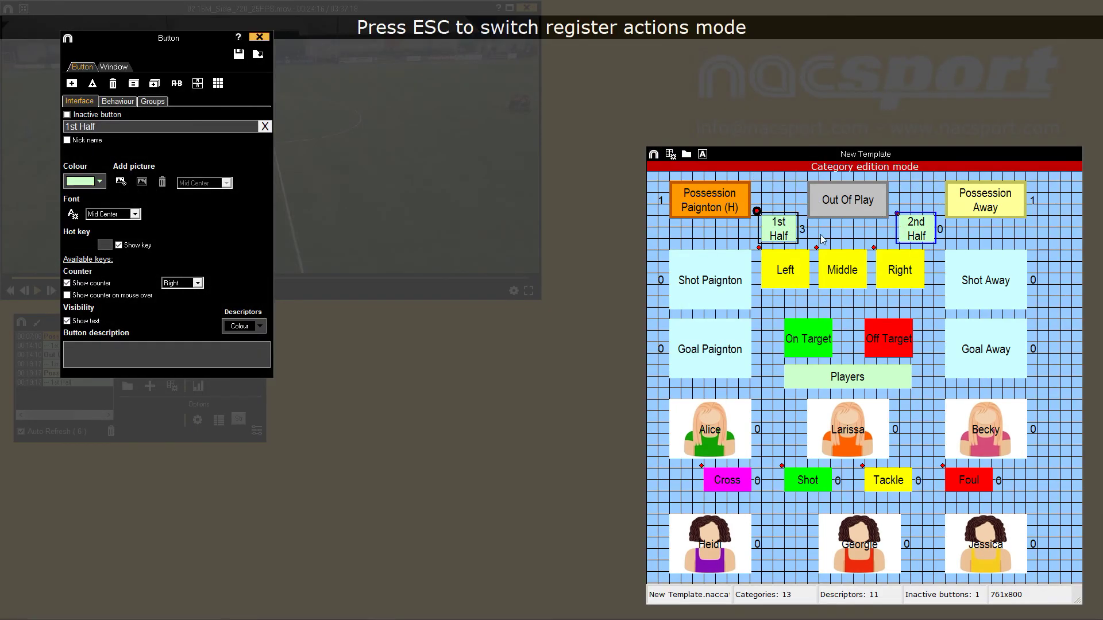
{"action": "left_click", "coordinate": [259, 37]}
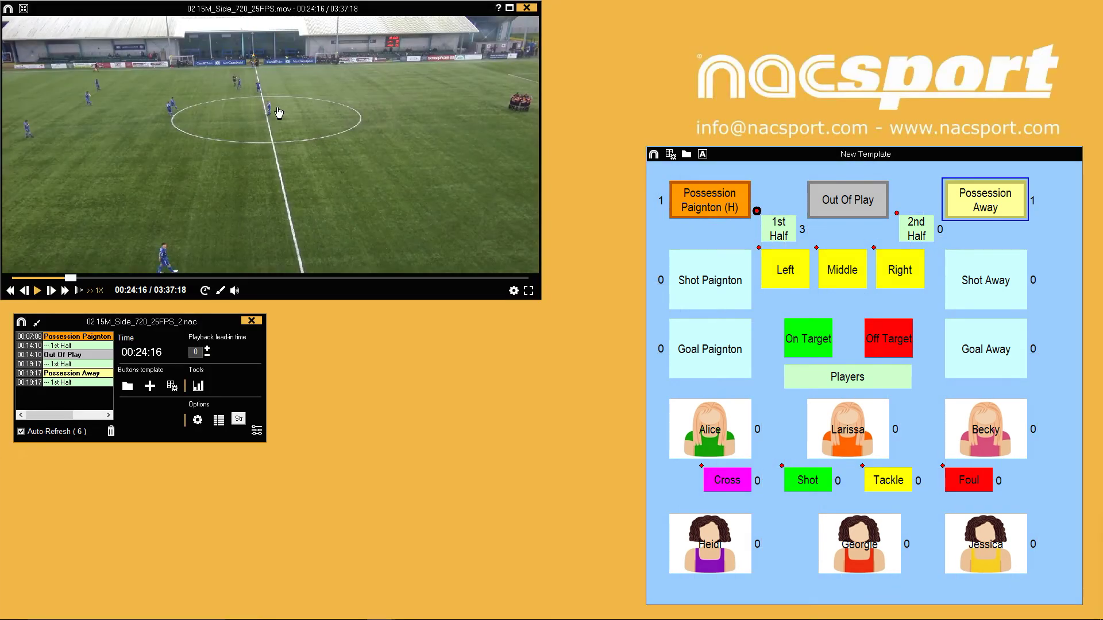
- Tag Out Of Play, Possession Paignton (H), and another Out Of Play event, ending it
{"action": "left_click", "coordinate": [856, 210]}
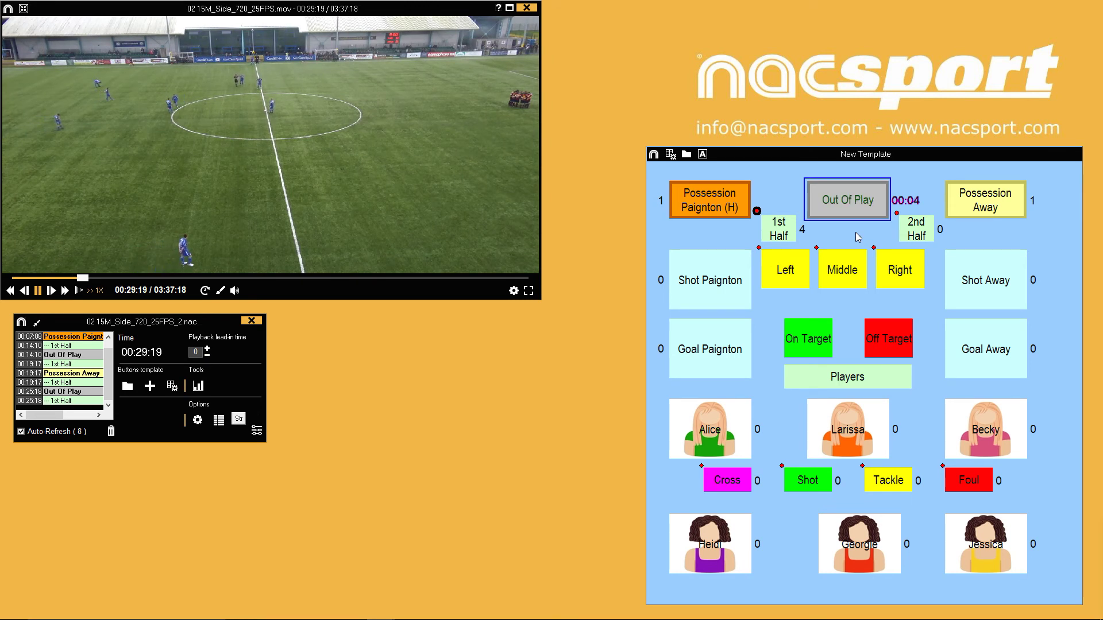
{"action": "left_click", "coordinate": [713, 198]}
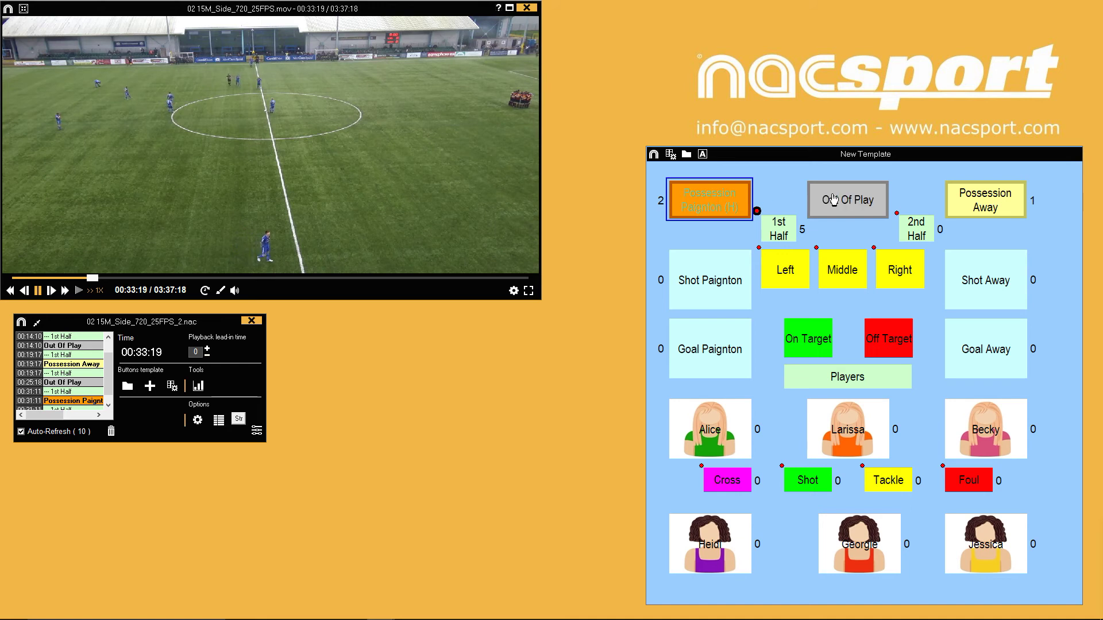
{"action": "left_click", "coordinate": [855, 201]}
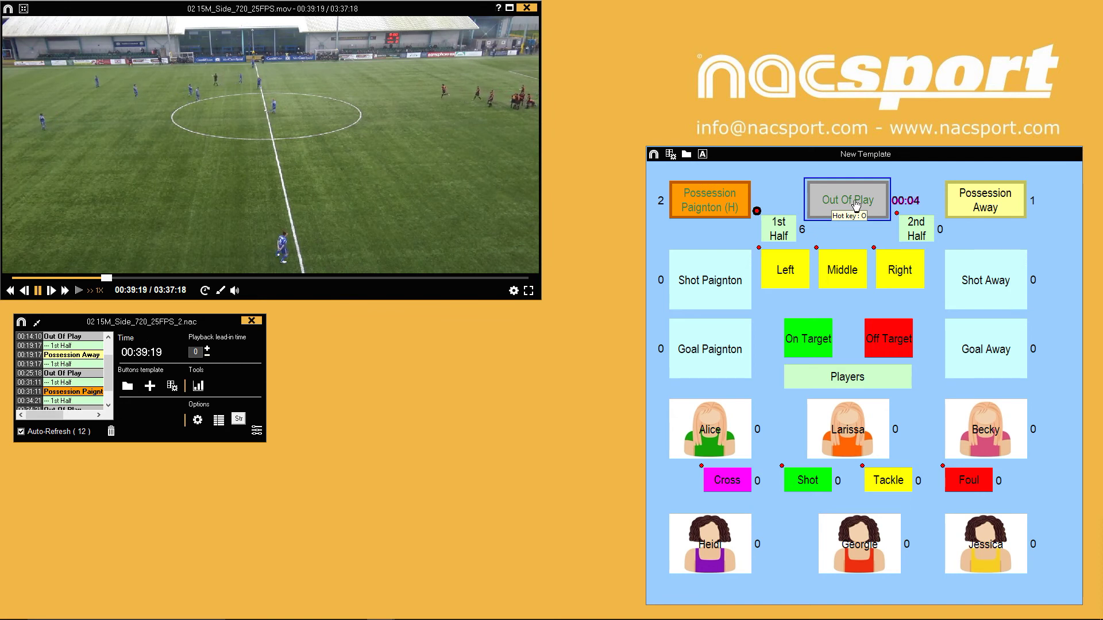
{"action": "left_click", "coordinate": [856, 204]}
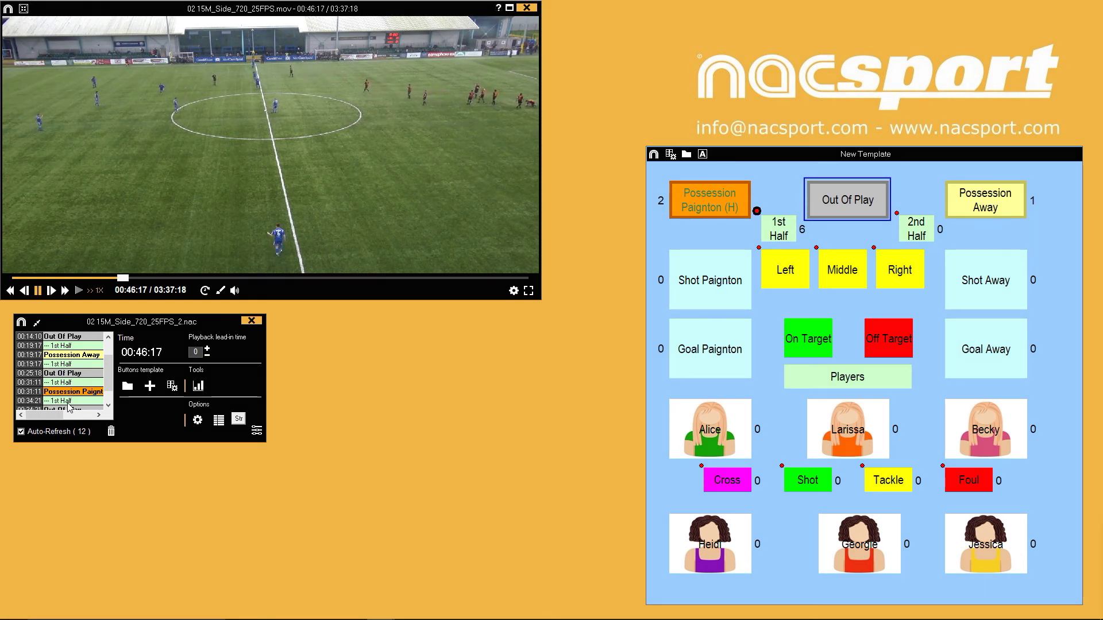
- Deactivate auto-add descriptor on 1st Half and activate it on 2nd Half
{"action": "right_click", "coordinate": [779, 235]}
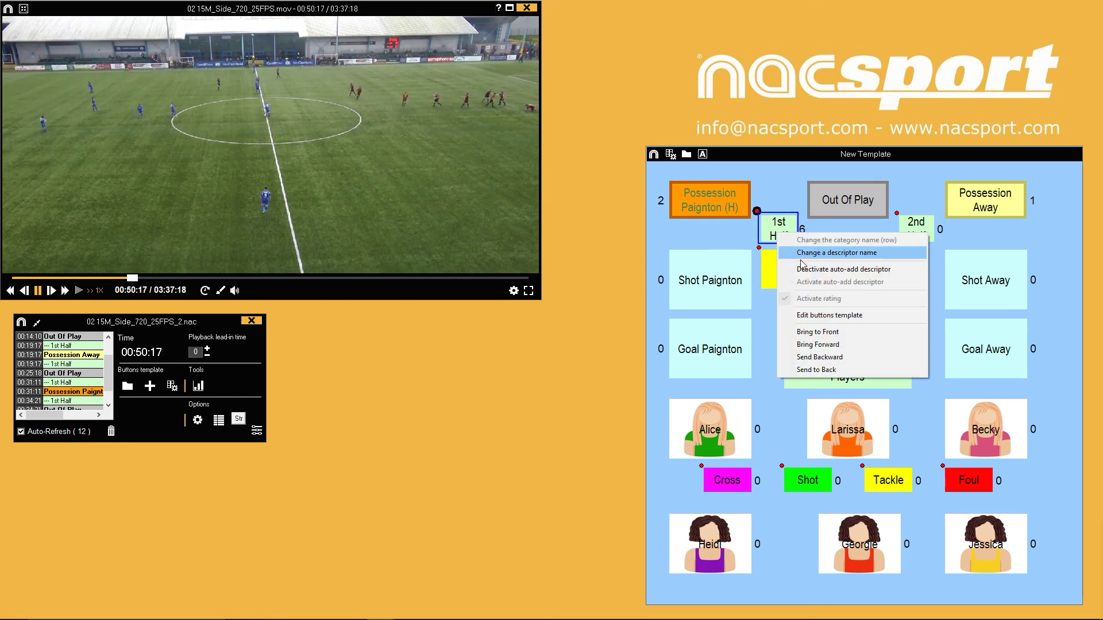
{"action": "left_click", "coordinate": [806, 270]}
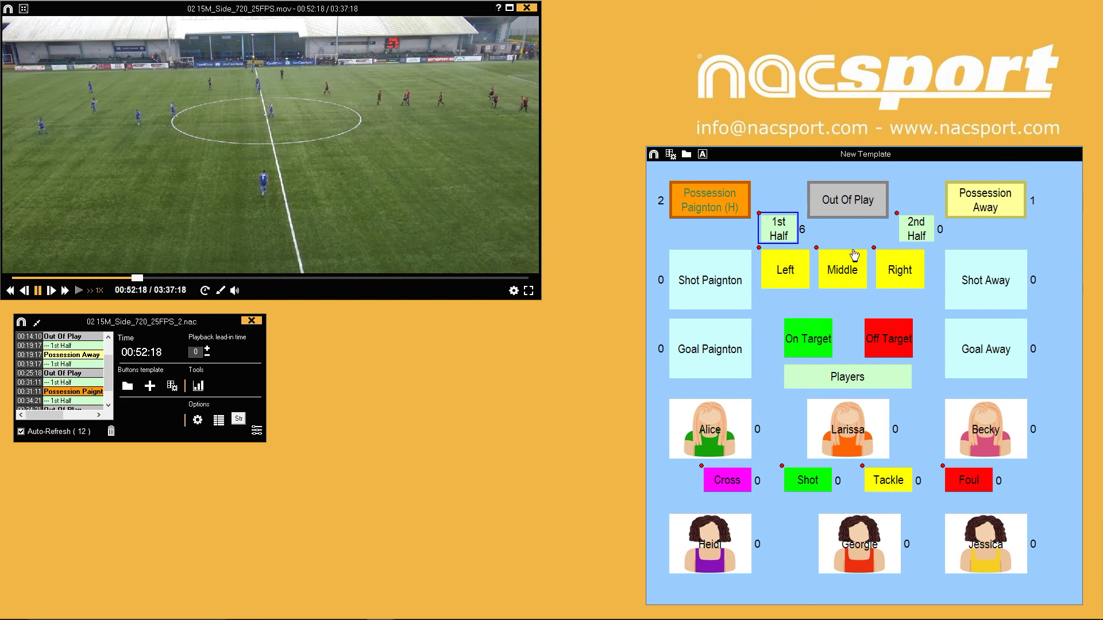
{"action": "right_click", "coordinate": [919, 235]}
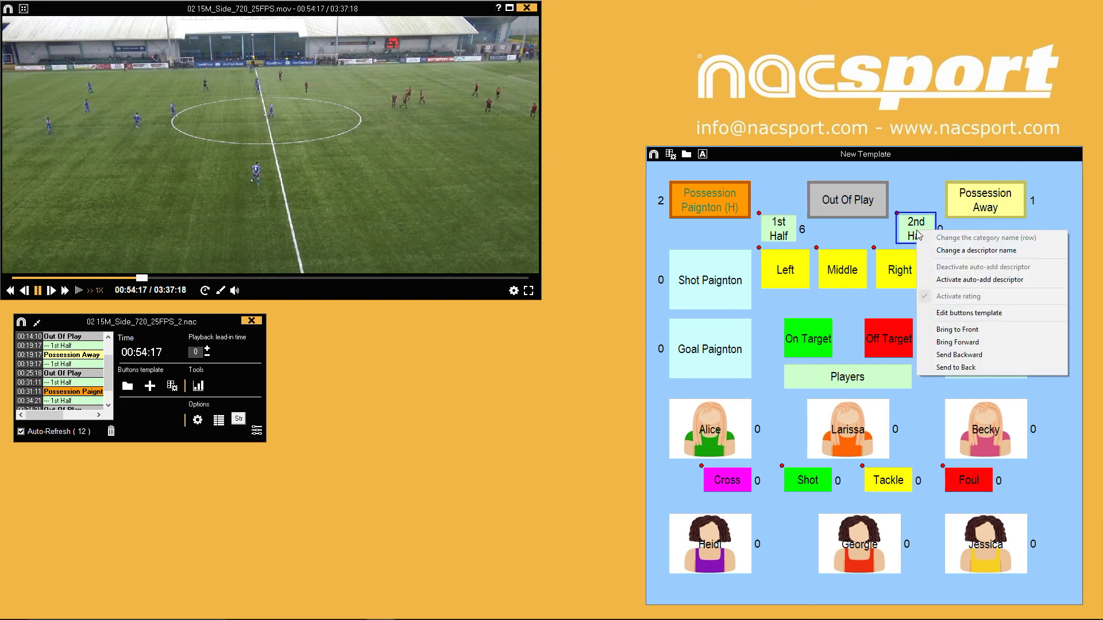
{"action": "left_click", "coordinate": [959, 280]}
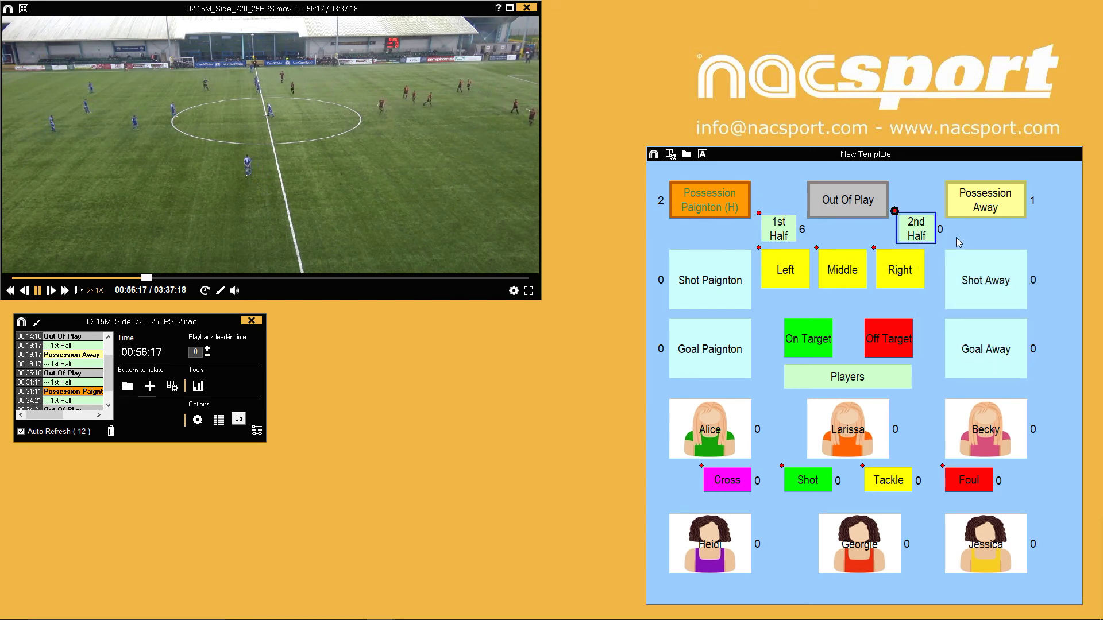
- Open the Play by Play table, enlarge it, and drag it lower to uncover the .nac panel
{"action": "left_click", "coordinate": [217, 422]}
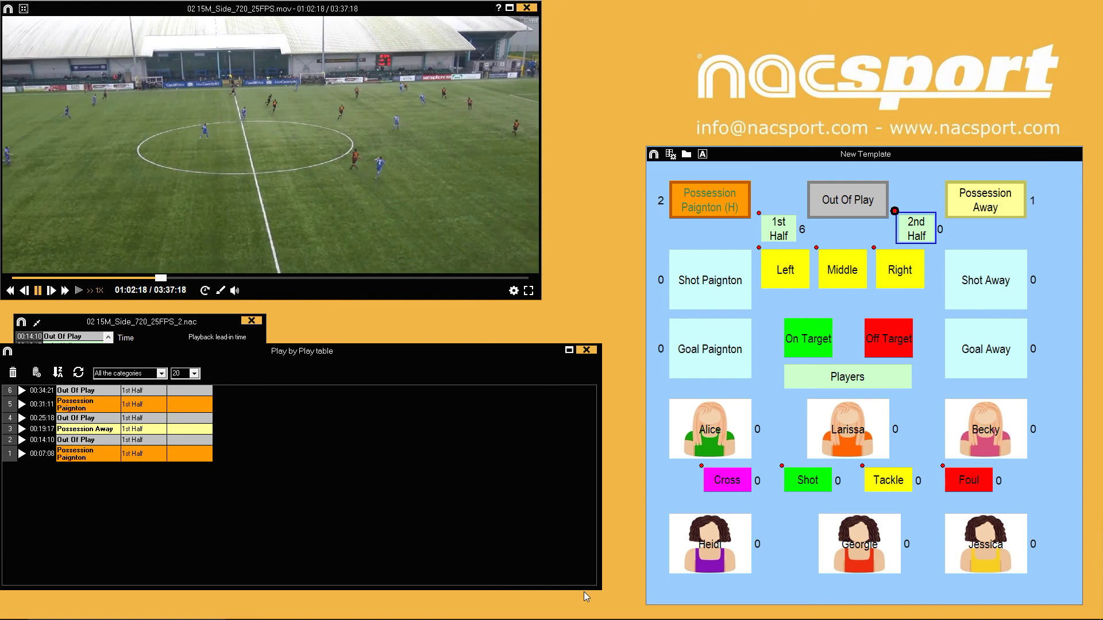
{"action": "left_click_drag", "start_coordinate": [598, 587], "coordinate": [611, 492]}
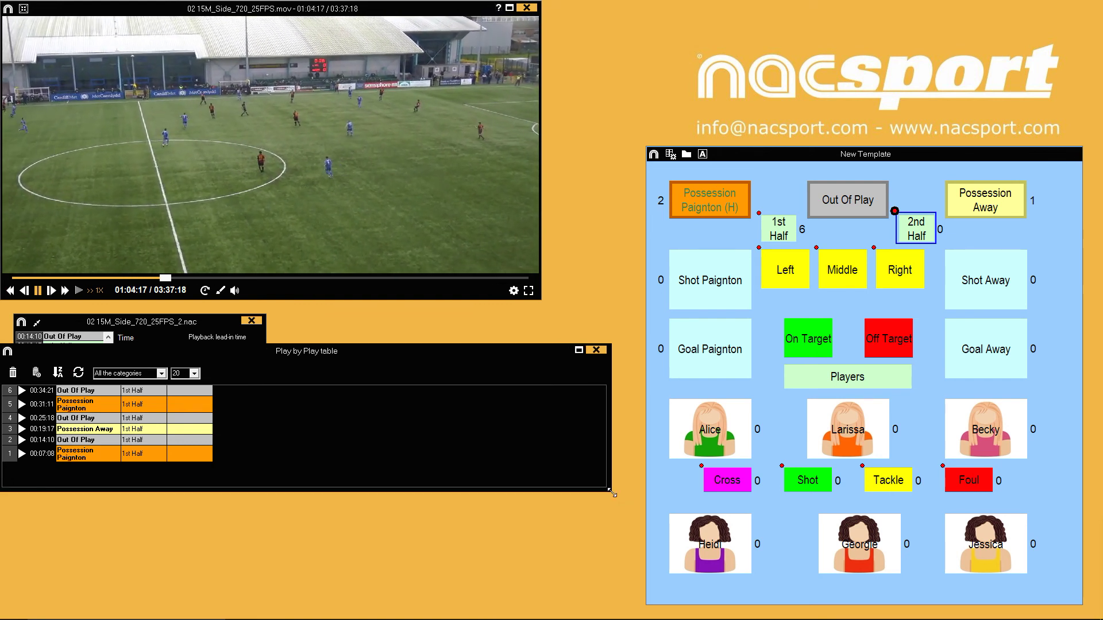
{"action": "left_click_drag", "start_coordinate": [338, 379], "coordinate": [325, 459]}
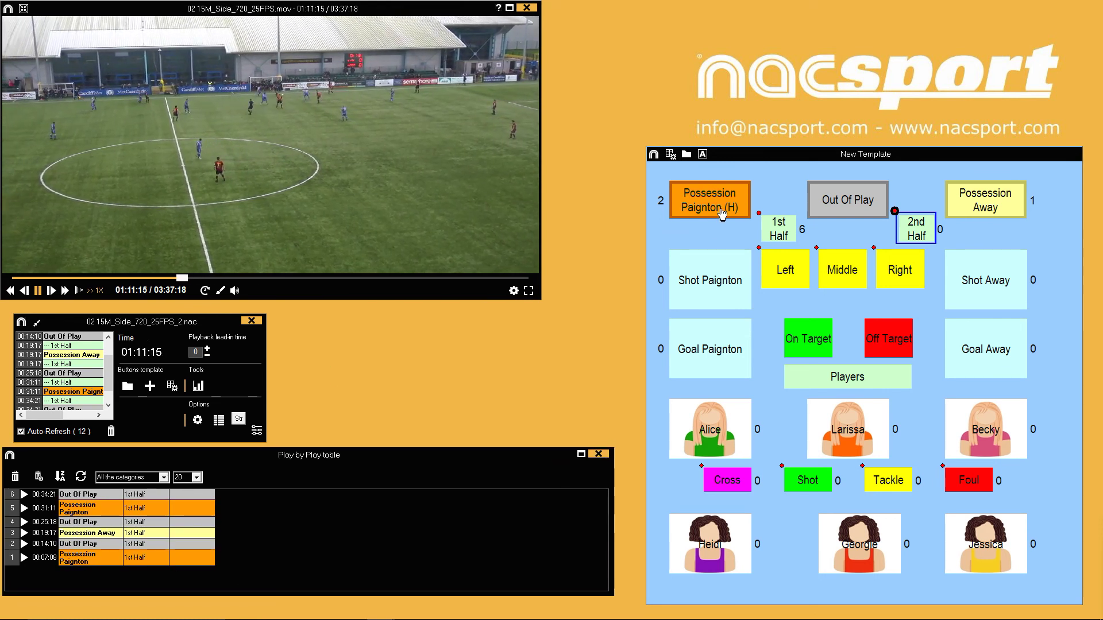
- Log two Paignton shots: Left / On Target and Middle / Off Target
{"action": "left_click", "coordinate": [731, 281]}
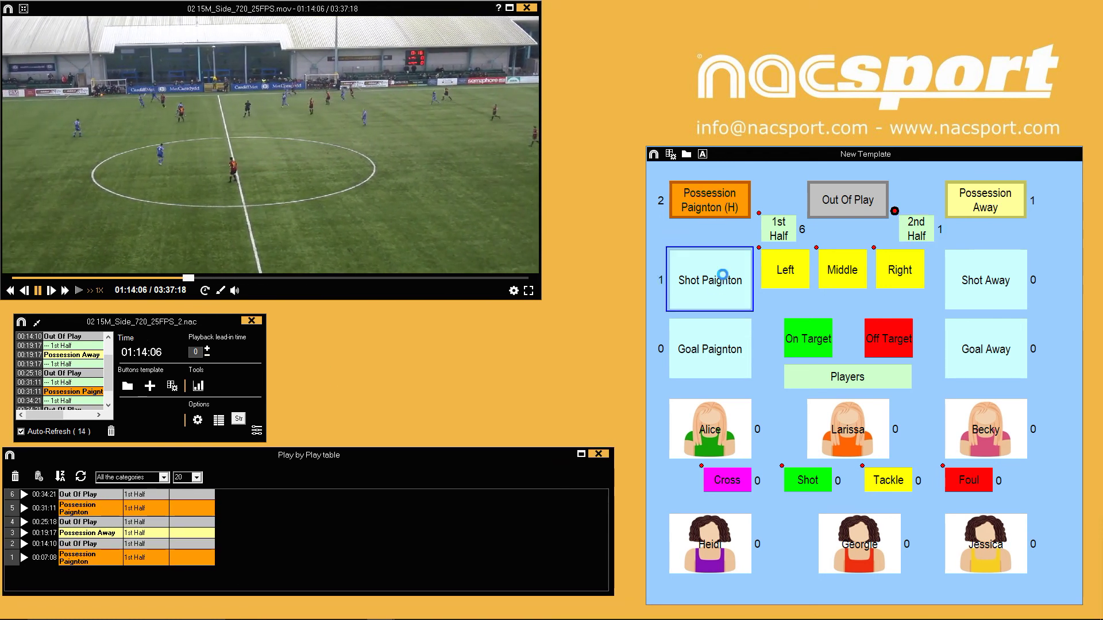
{"action": "left_click", "coordinate": [787, 278]}
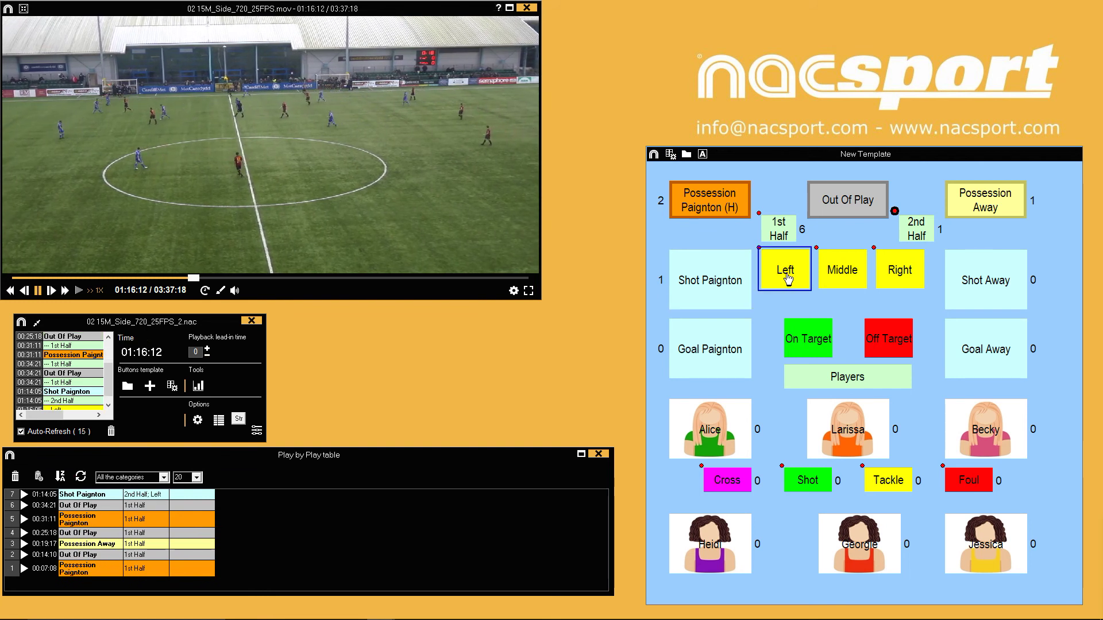
{"action": "left_click", "coordinate": [811, 343]}
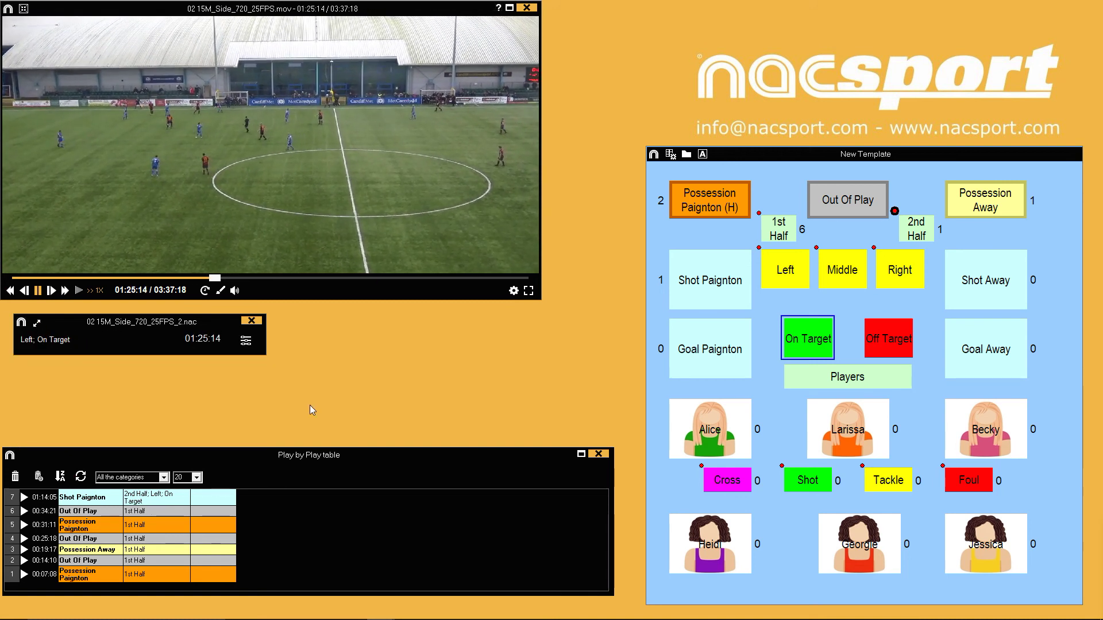
{"action": "left_click", "coordinate": [719, 283]}
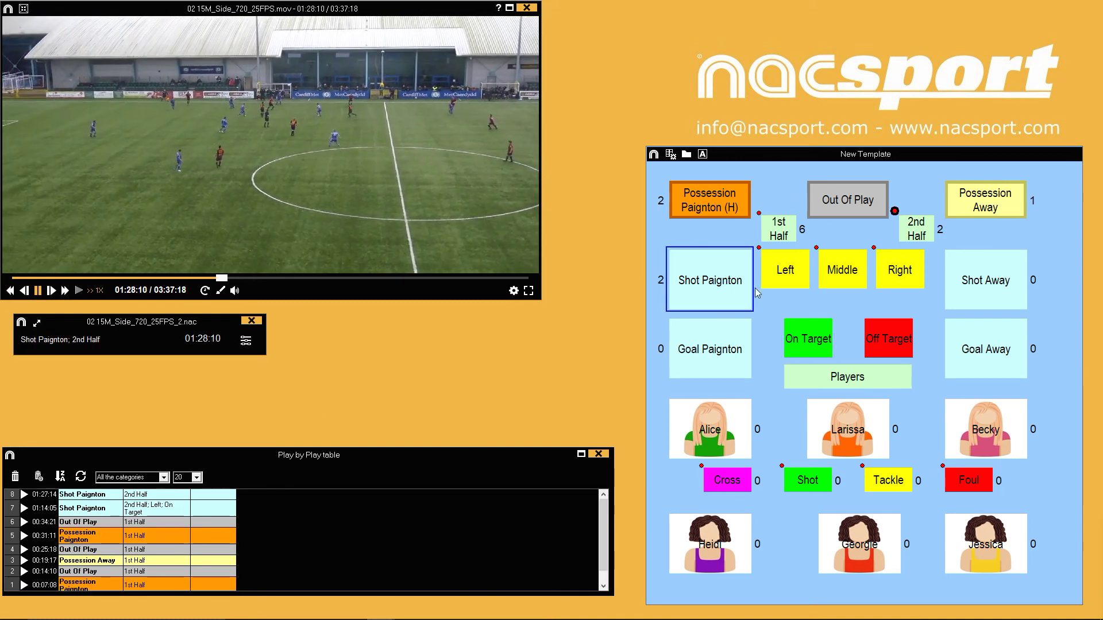
{"action": "left_click", "coordinate": [840, 277]}
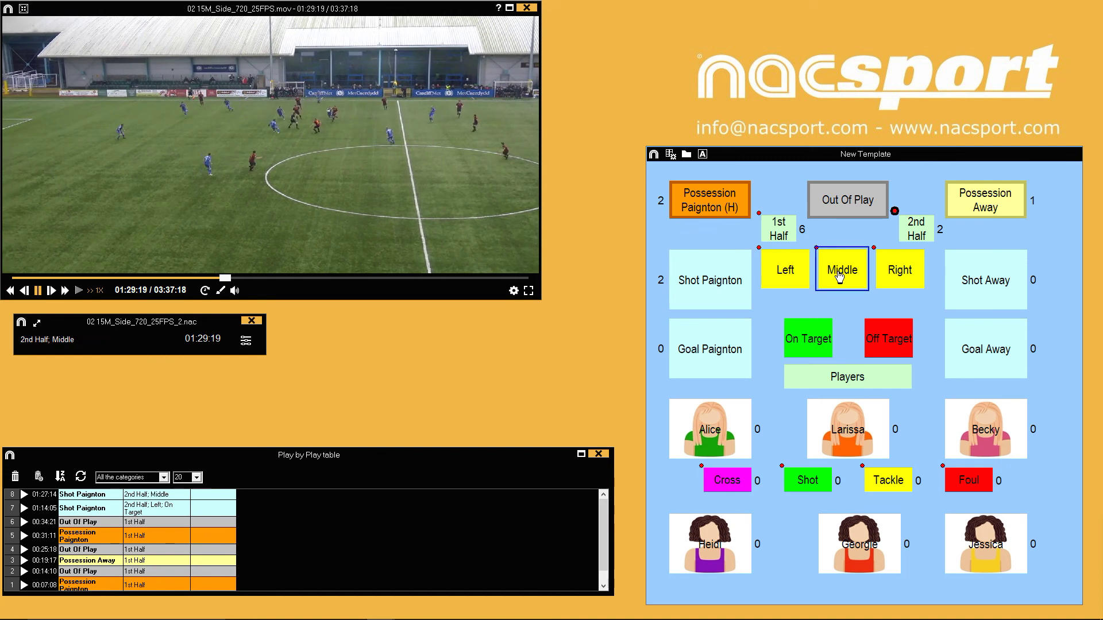
{"action": "left_click", "coordinate": [883, 341]}
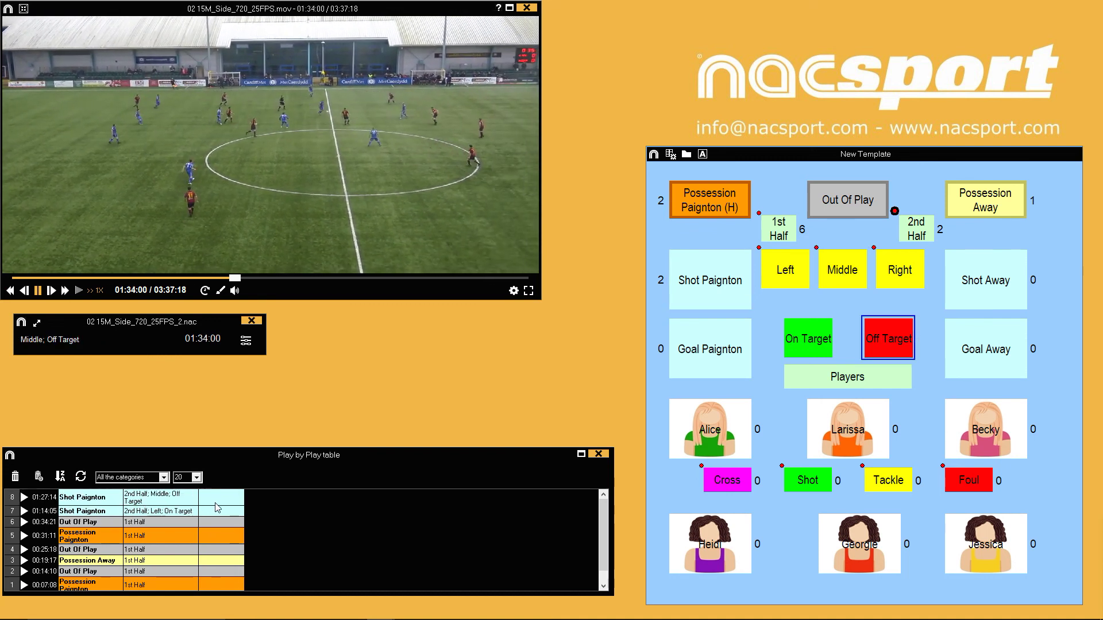
- Tag a Cross by Alice and a Shot by Georgie, then start a Possession Paignton (H)
{"action": "left_click", "coordinate": [701, 437]}
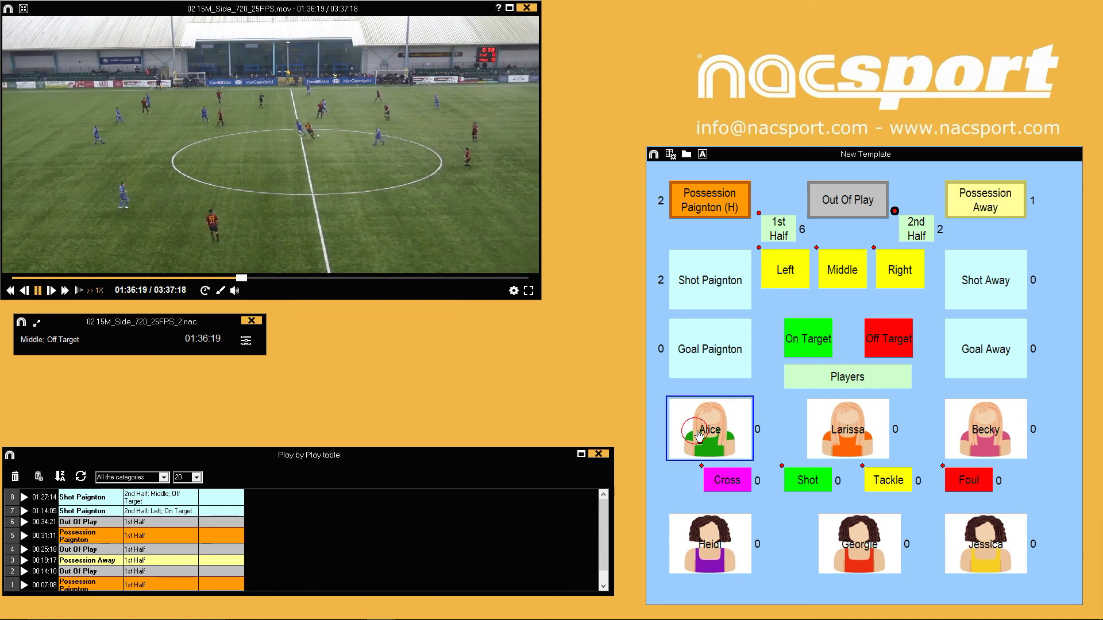
{"action": "left_click", "coordinate": [735, 486]}
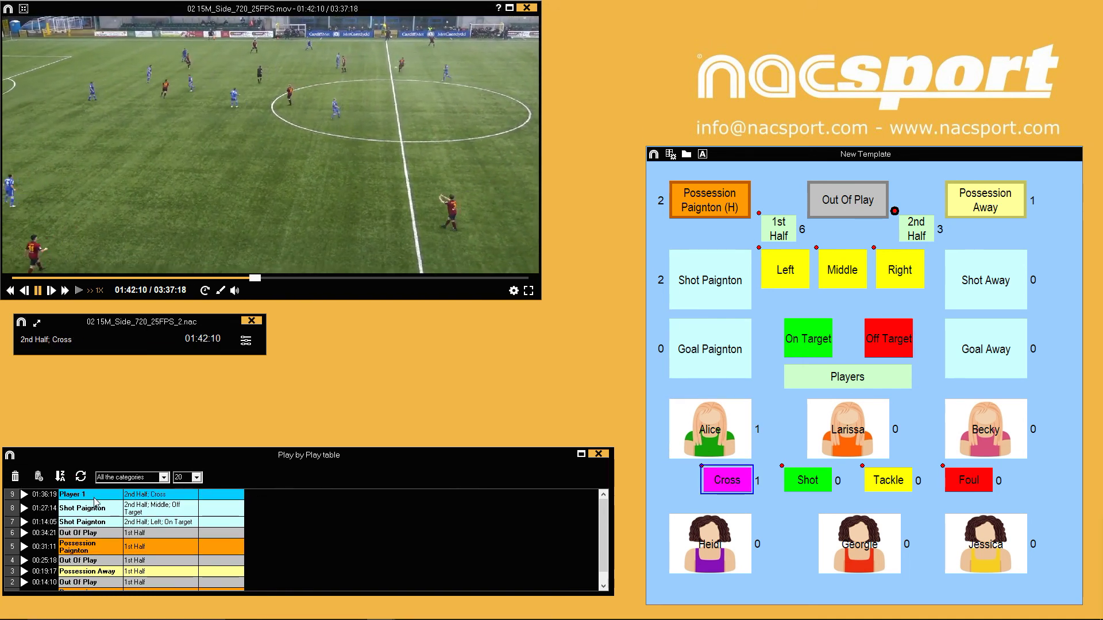
{"action": "left_click", "coordinate": [829, 515]}
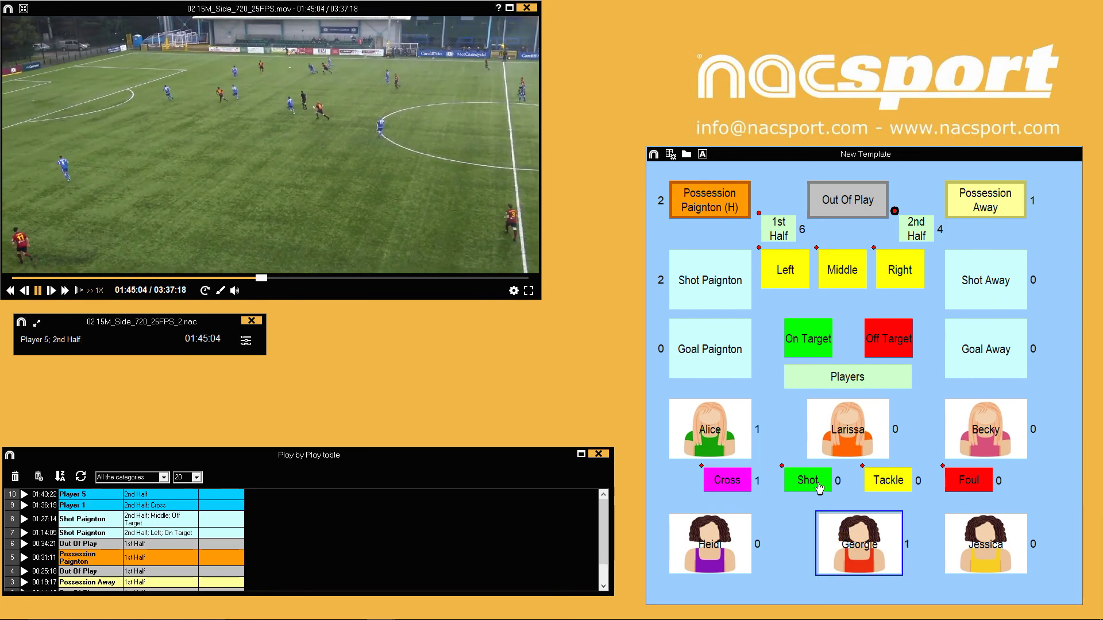
{"action": "left_click", "coordinate": [819, 486]}
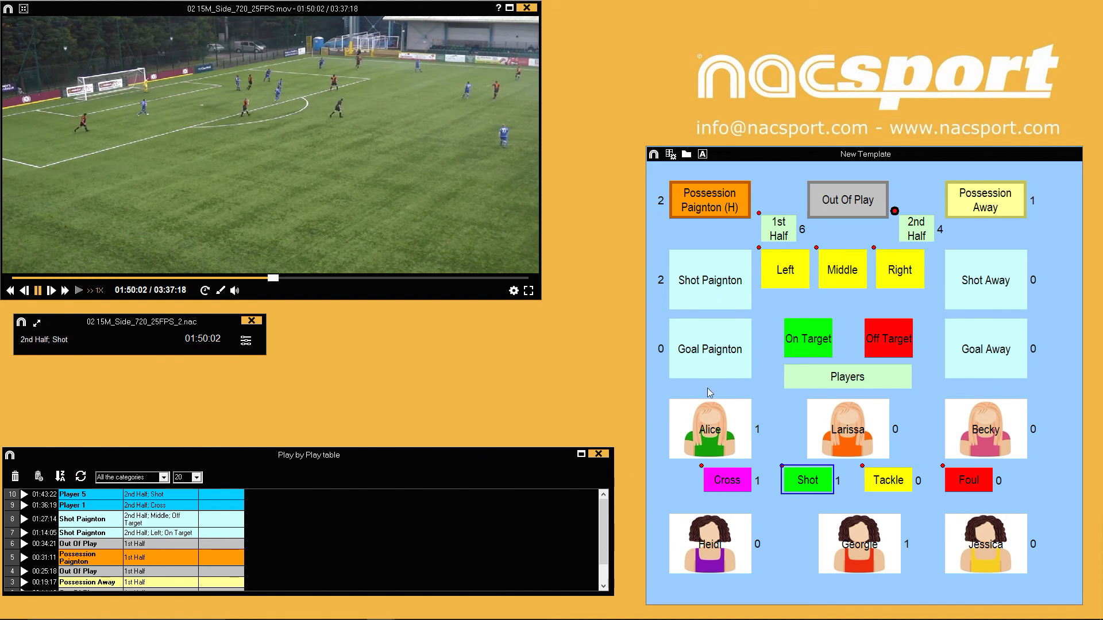
{"action": "left_click", "coordinate": [699, 209]}
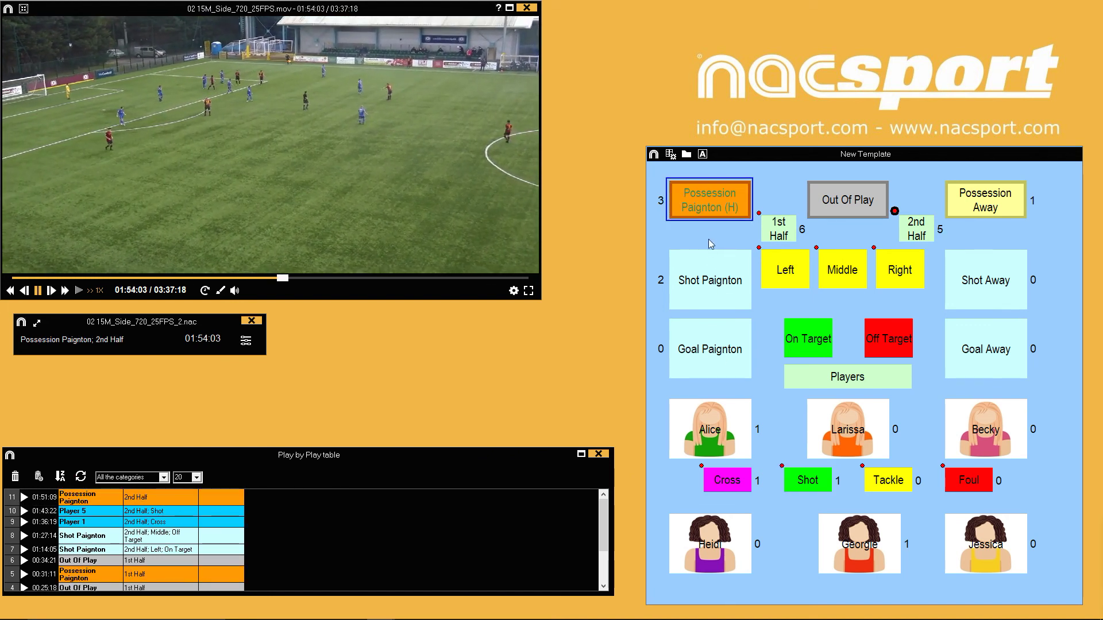
- Log a Left, On Target Paignton shot, close the possession, and add Cross, Shot and Tackle
{"action": "left_click", "coordinate": [736, 296]}
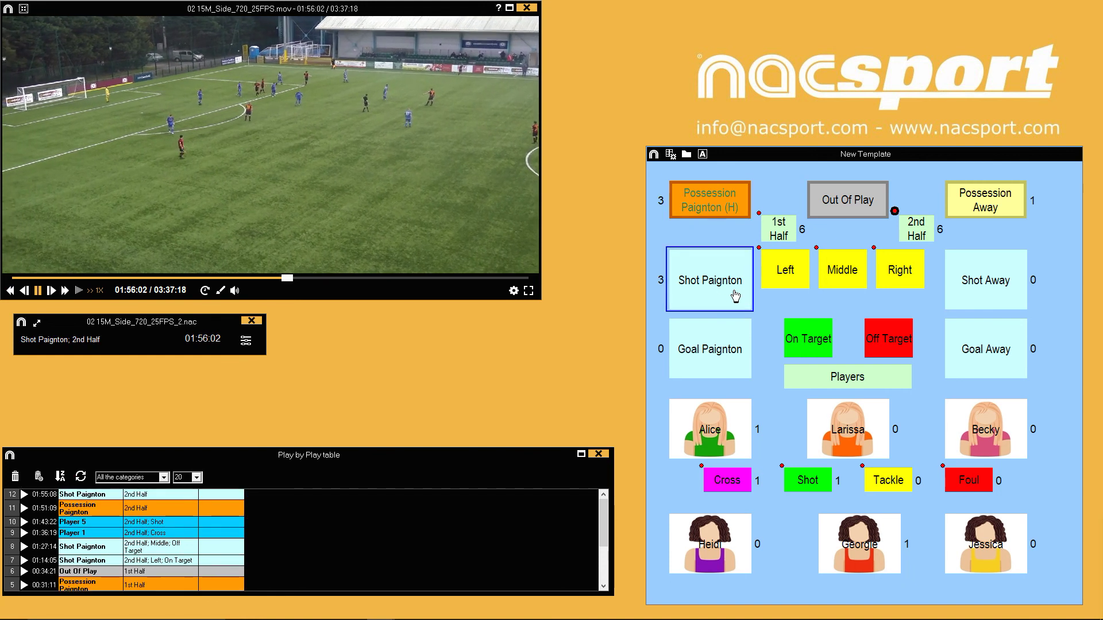
{"action": "left_click", "coordinate": [792, 273]}
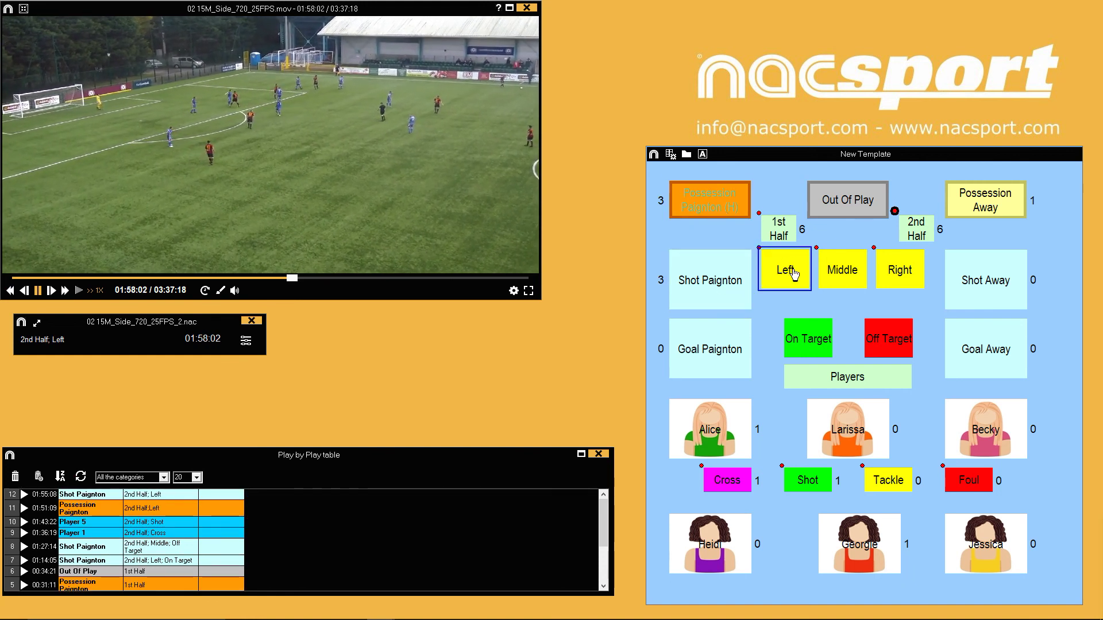
{"action": "left_click", "coordinate": [814, 338]}
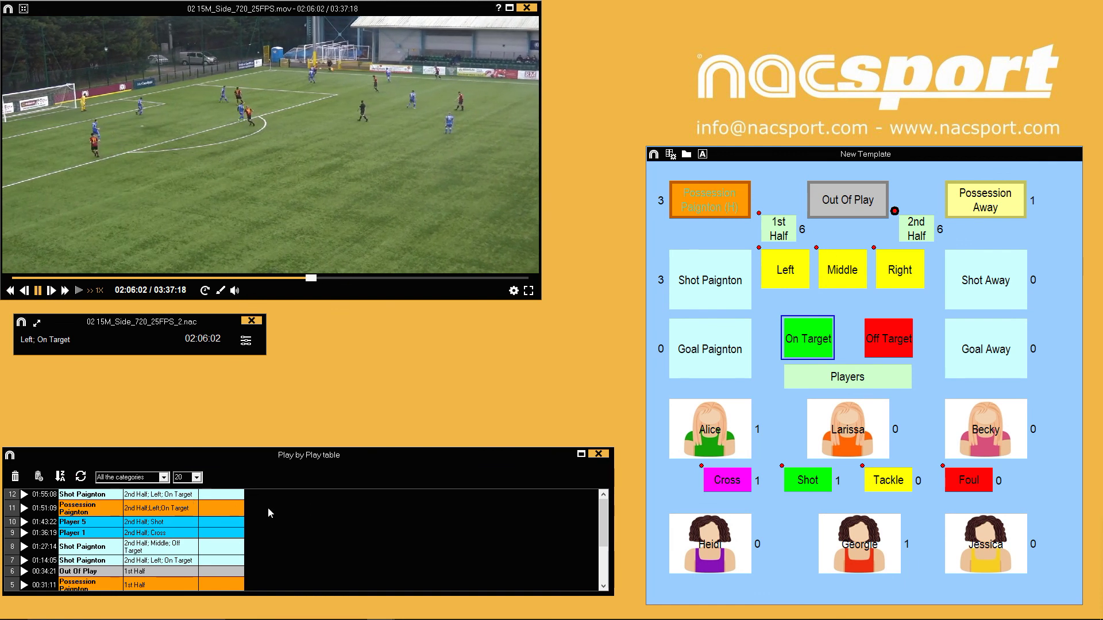
{"action": "left_click", "coordinate": [715, 208]}
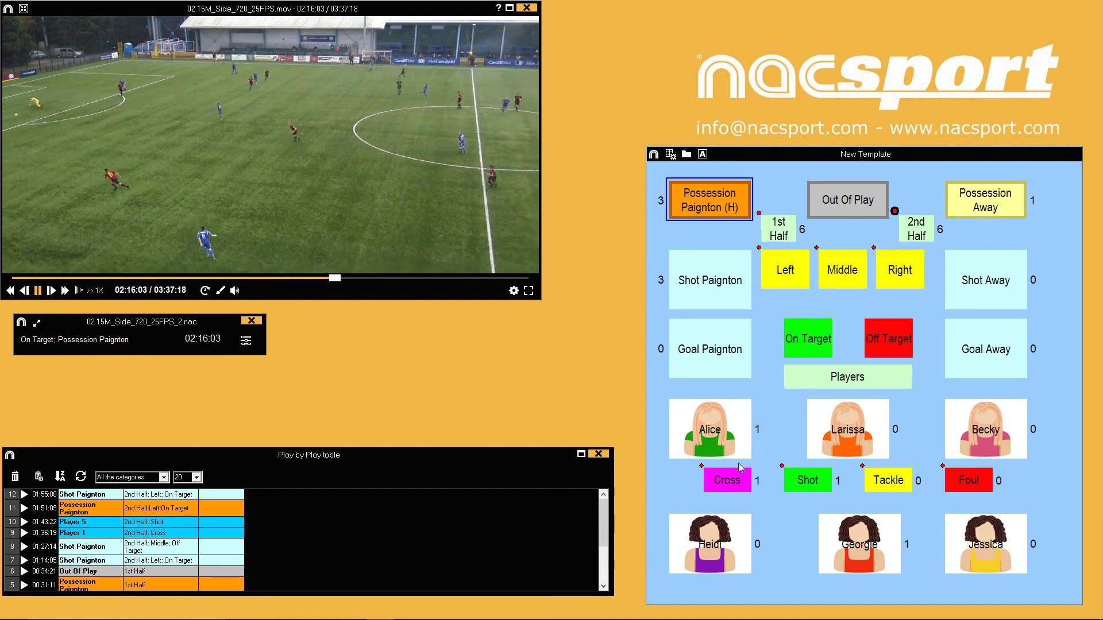
{"action": "left_click", "coordinate": [729, 480]}
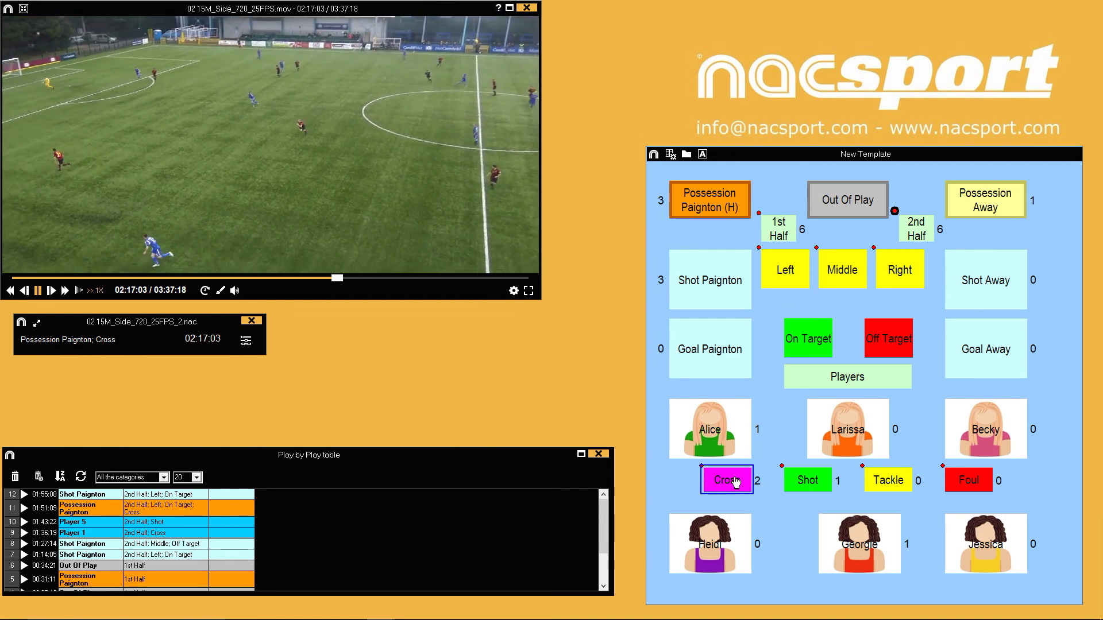
{"action": "left_click", "coordinate": [791, 483]}
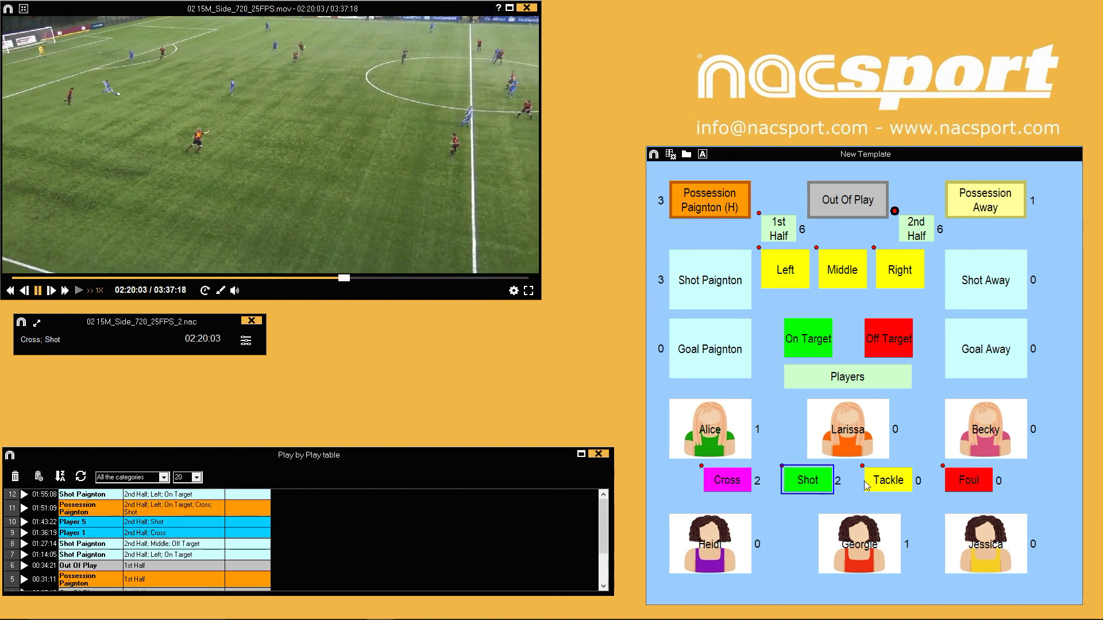
{"action": "left_click", "coordinate": [892, 484]}
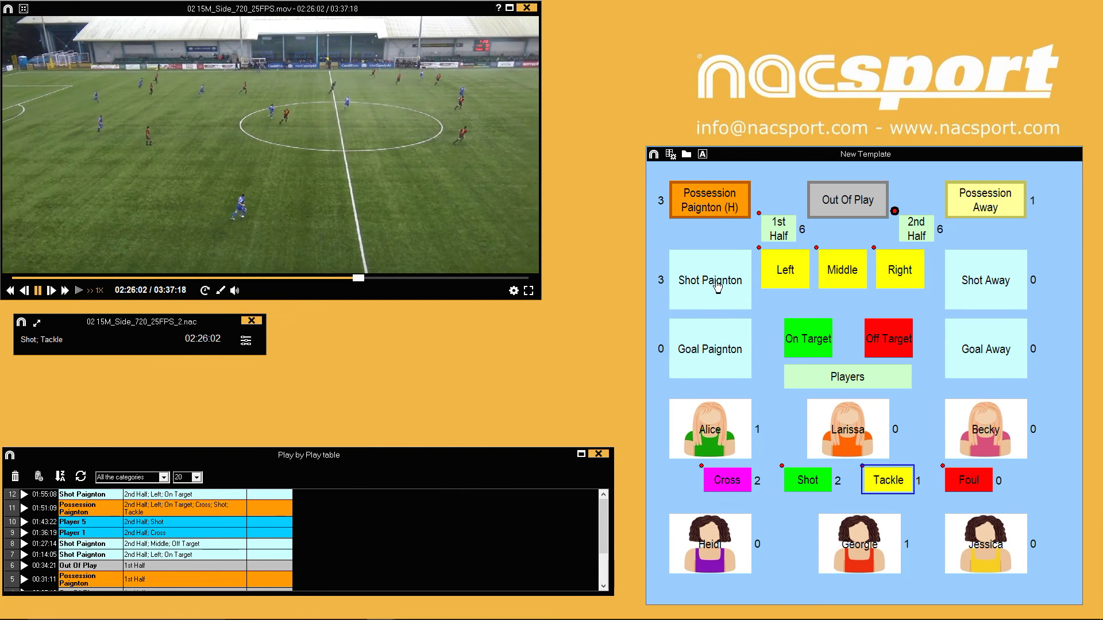
- Log another Left, On Target Paignton shot with Cross, Shot and Tackle, then start a third Left shot
{"action": "left_click", "coordinate": [717, 286]}
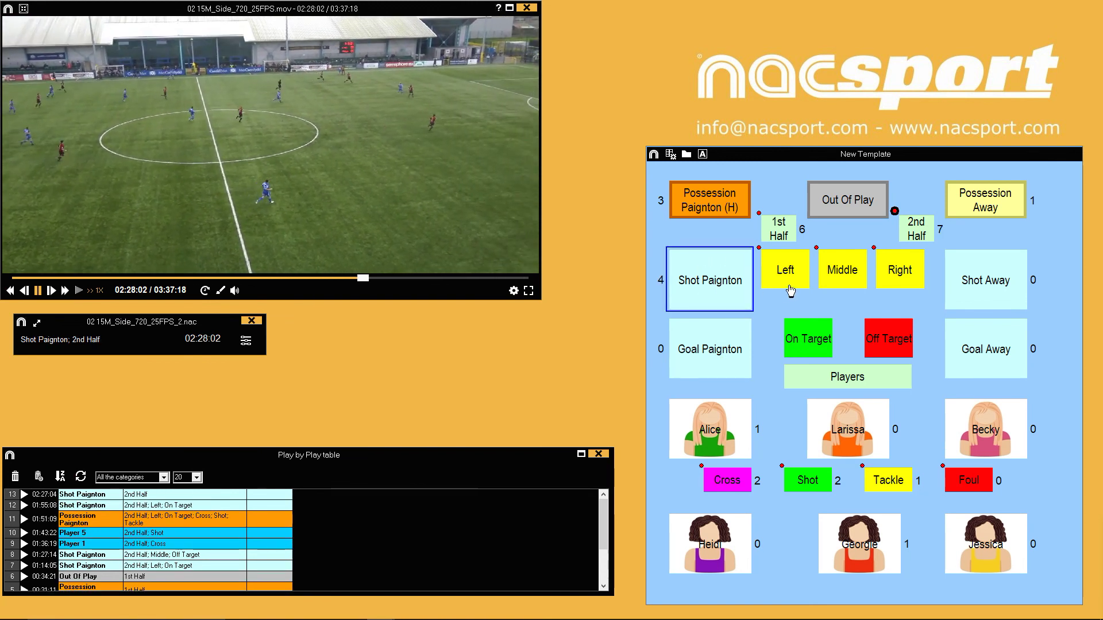
{"action": "left_click", "coordinate": [790, 283]}
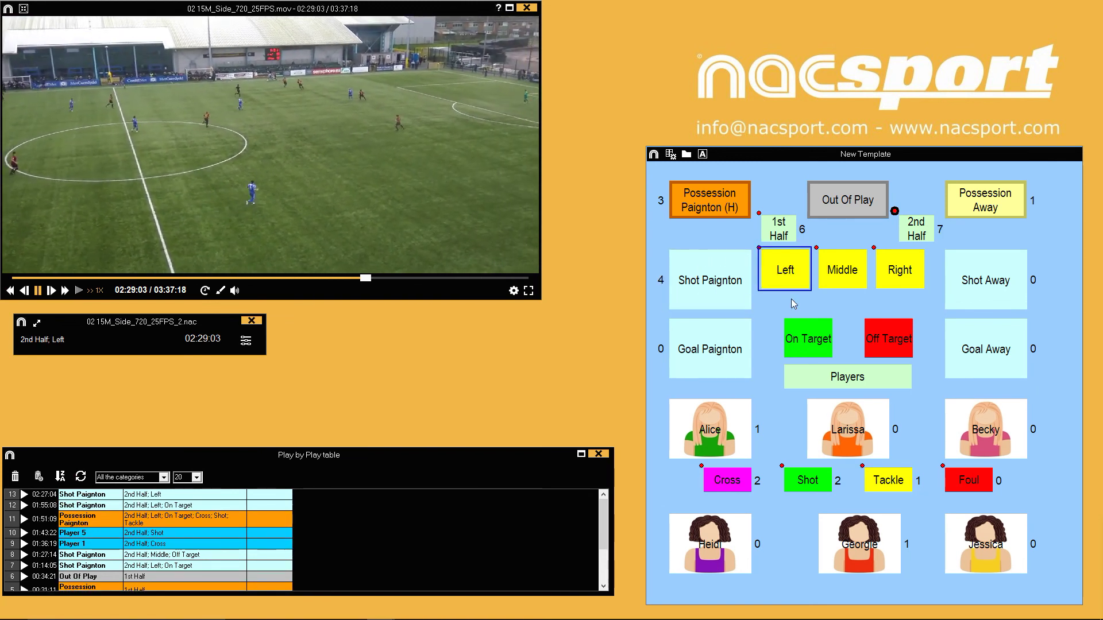
{"action": "left_click", "coordinate": [813, 344]}
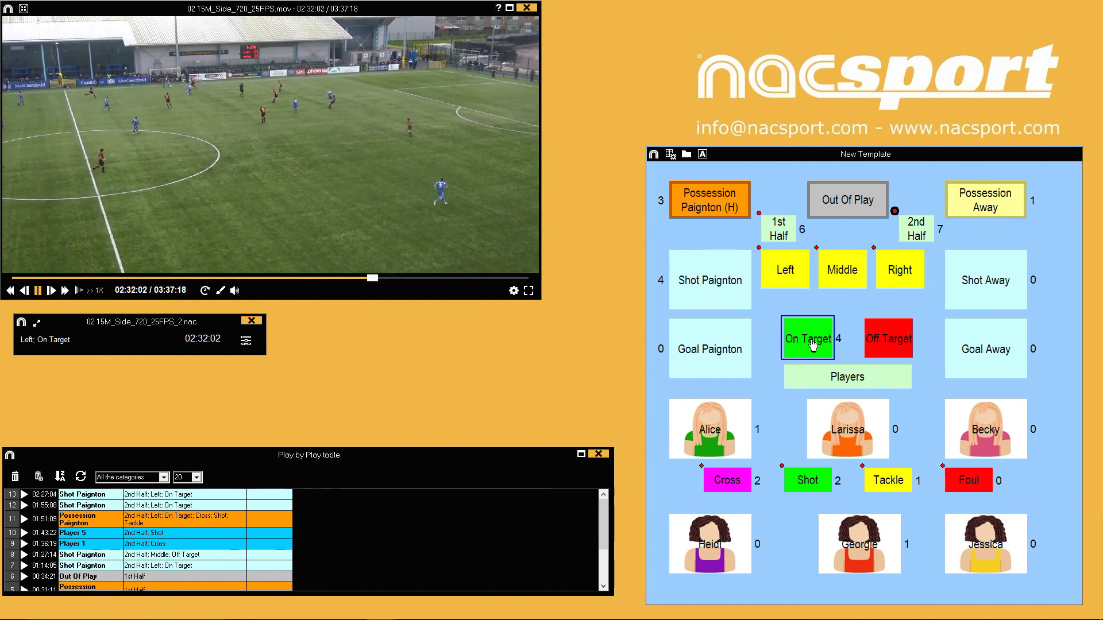
{"action": "left_click", "coordinate": [734, 483]}
{"action": "left_click", "coordinate": [806, 484]}
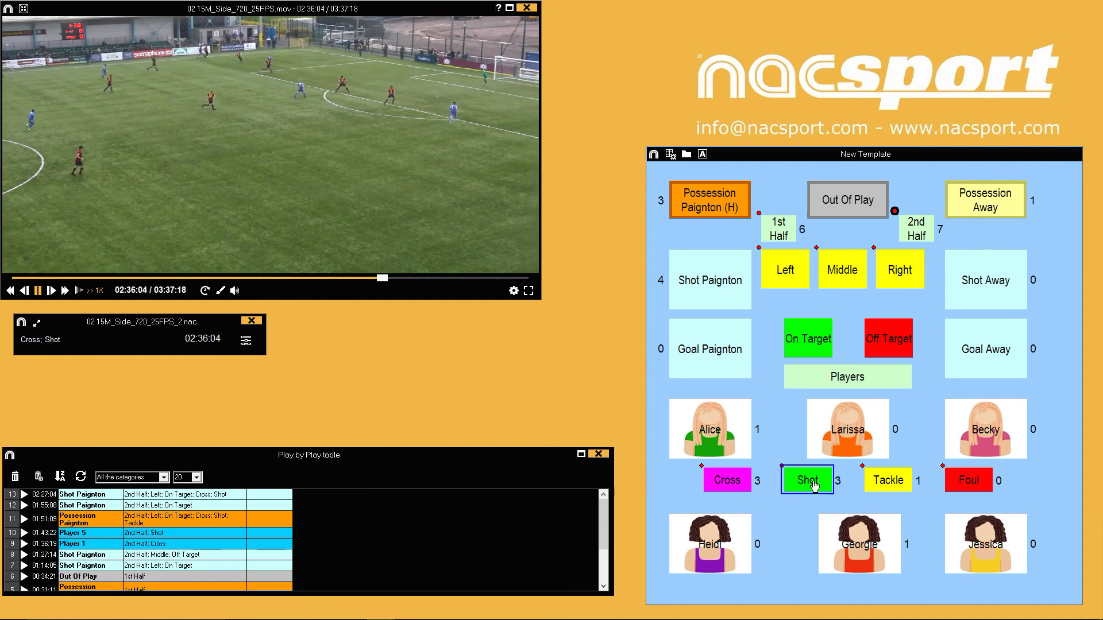
{"action": "left_click", "coordinate": [880, 483]}
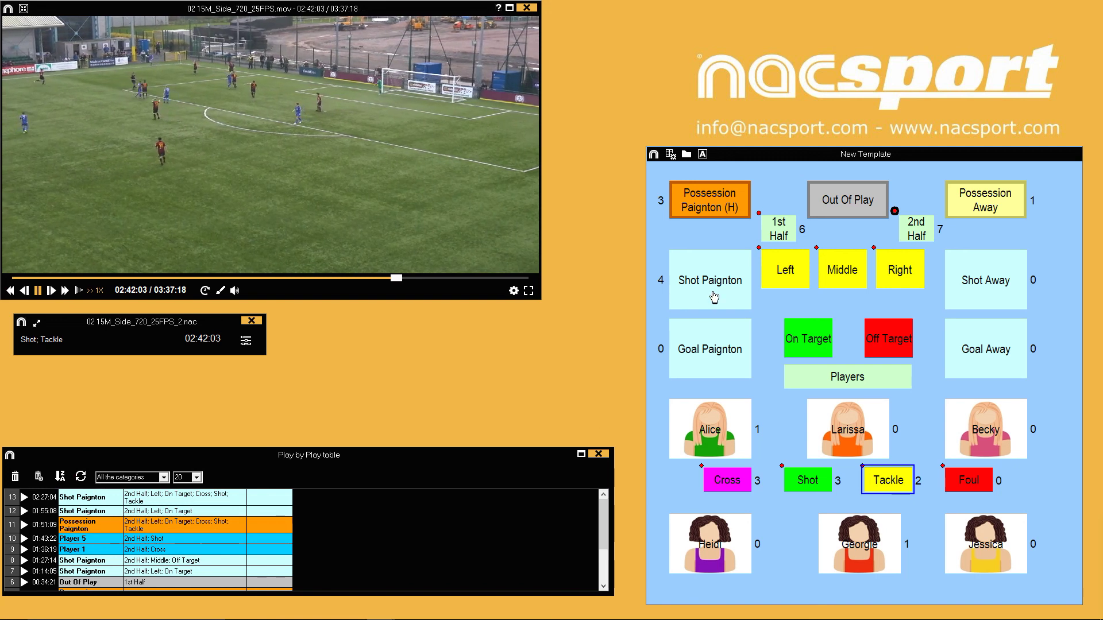
{"action": "left_click", "coordinate": [714, 297]}
{"action": "left_click", "coordinate": [784, 275]}
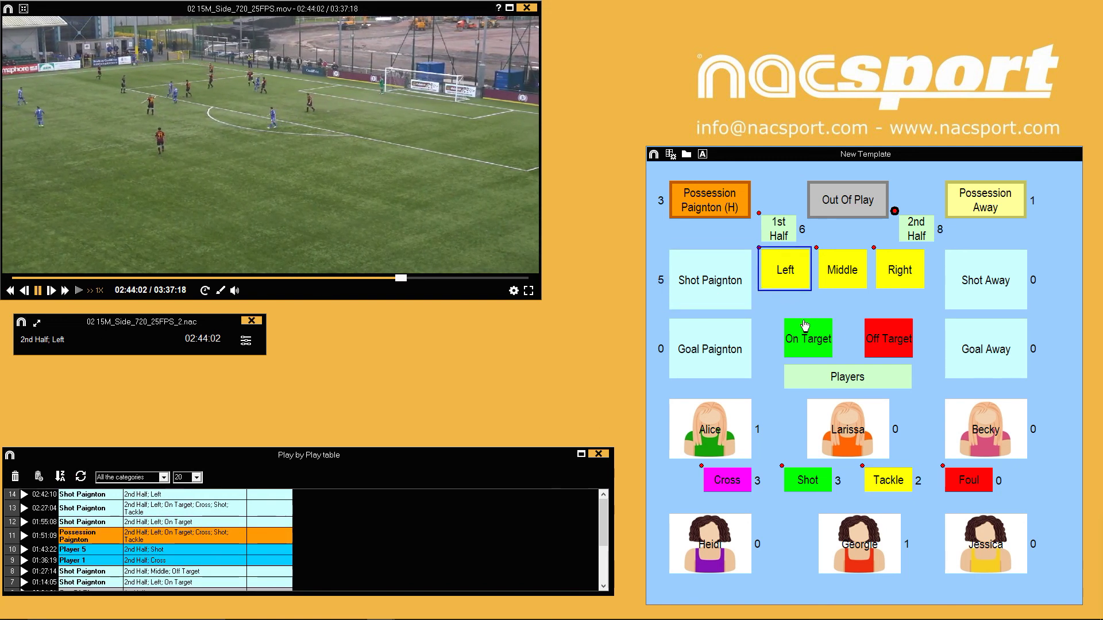